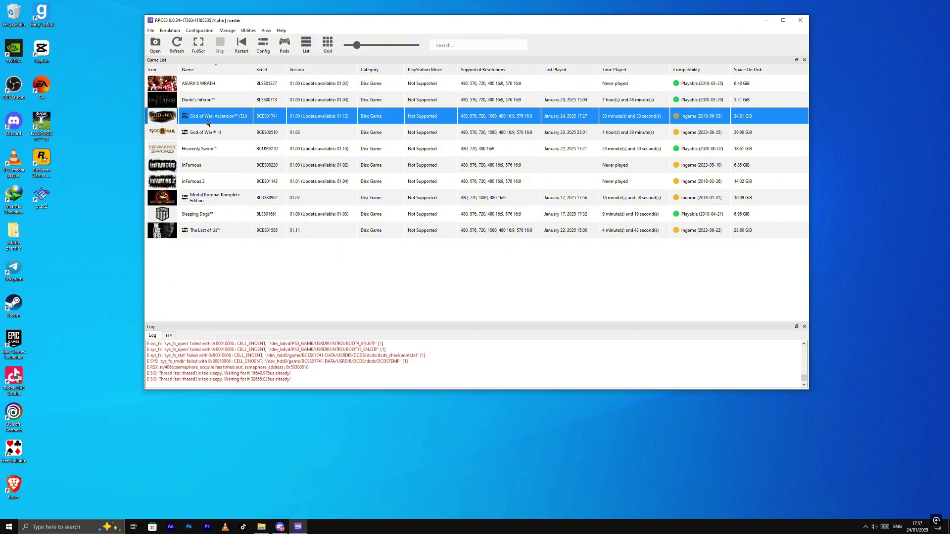
Boot God of War: Ascension with its custom configuration as a test, and close the running game.
double_click(208, 123)
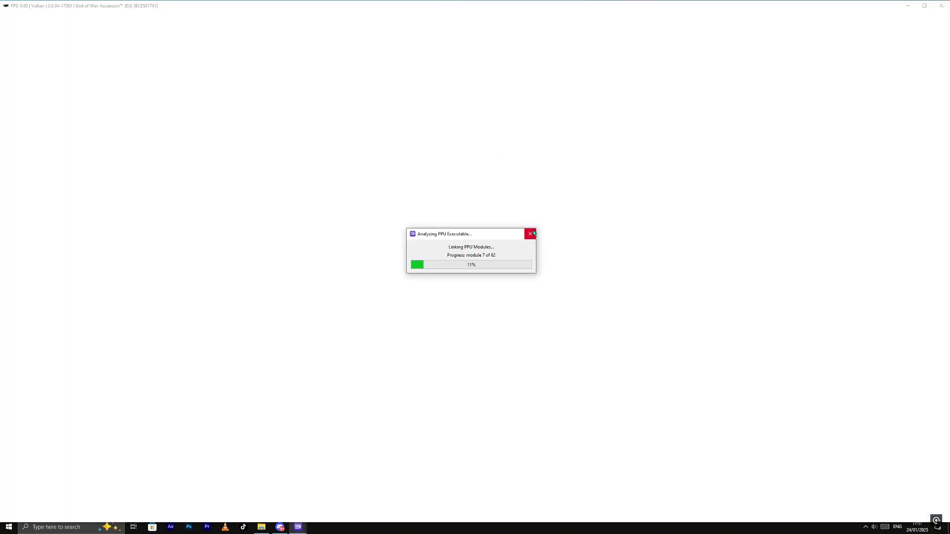
left_click(532, 233)
right_click(218, 122)
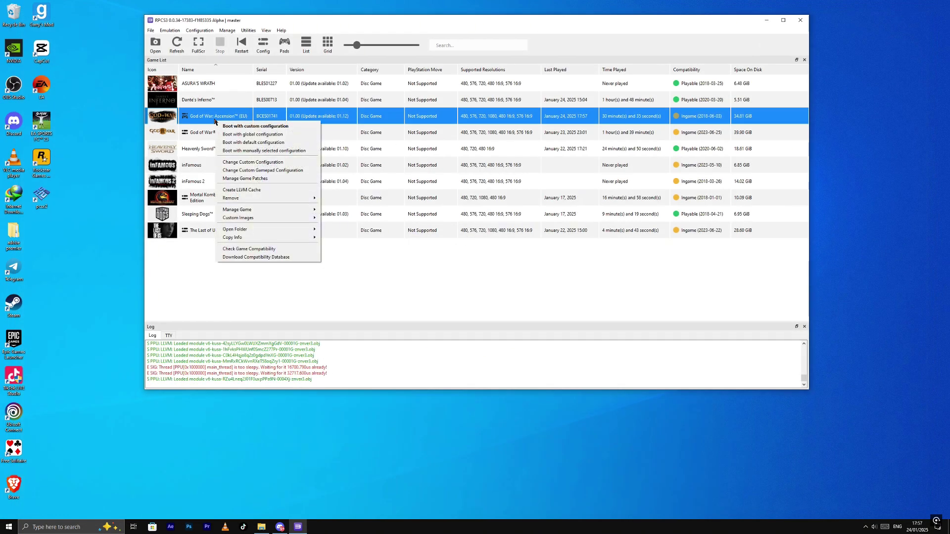
left_click(250, 127)
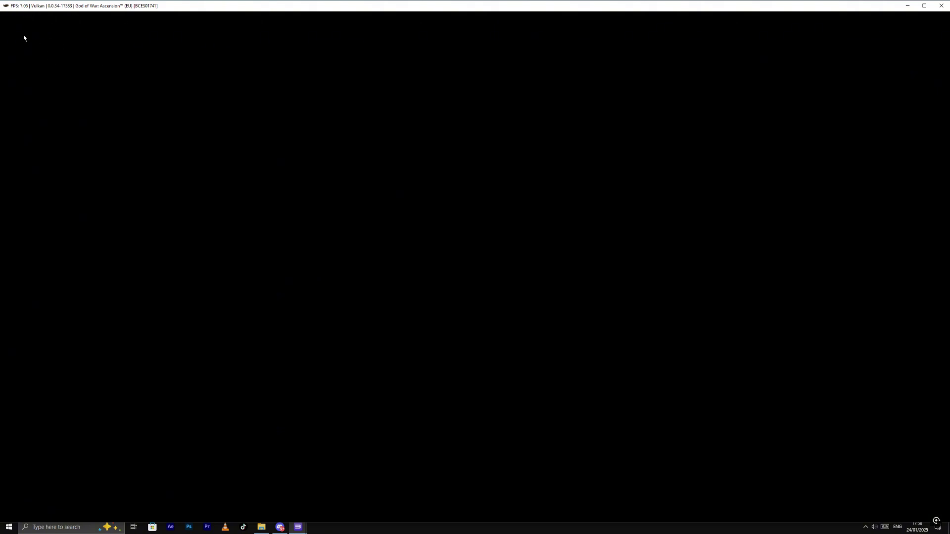
left_click(942, 3)
left_click(465, 276)
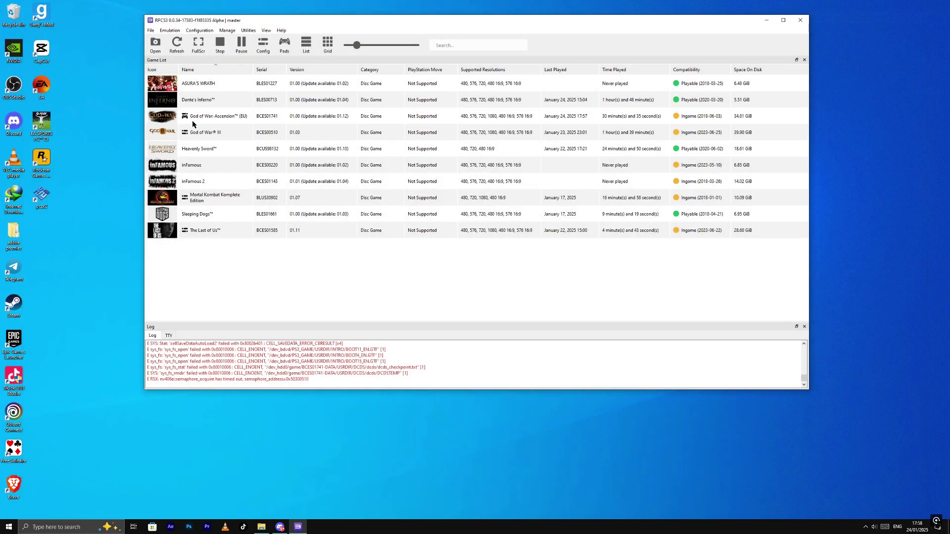
Open the custom configuration of God of War: Ascension and review its CPU and GPU settings.
right_click(195, 124)
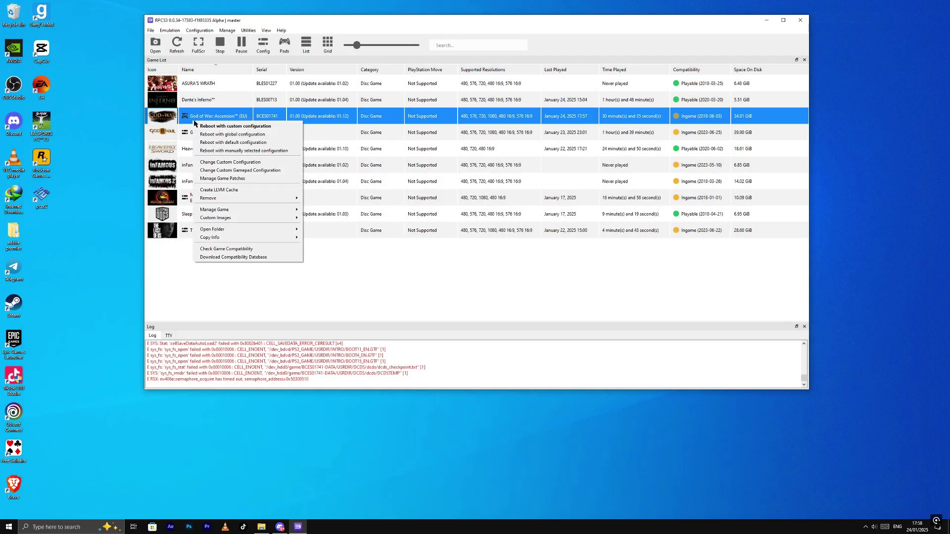
left_click(258, 163)
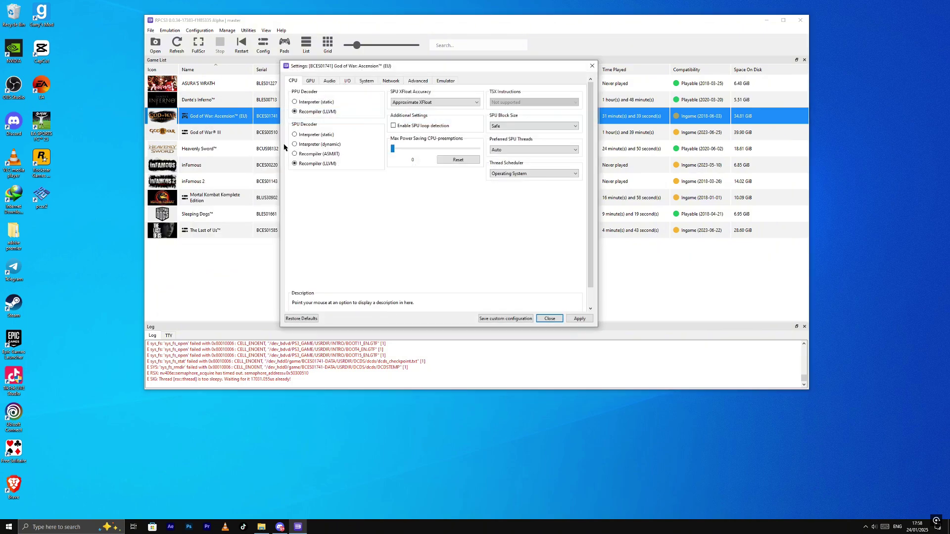
left_click(310, 81)
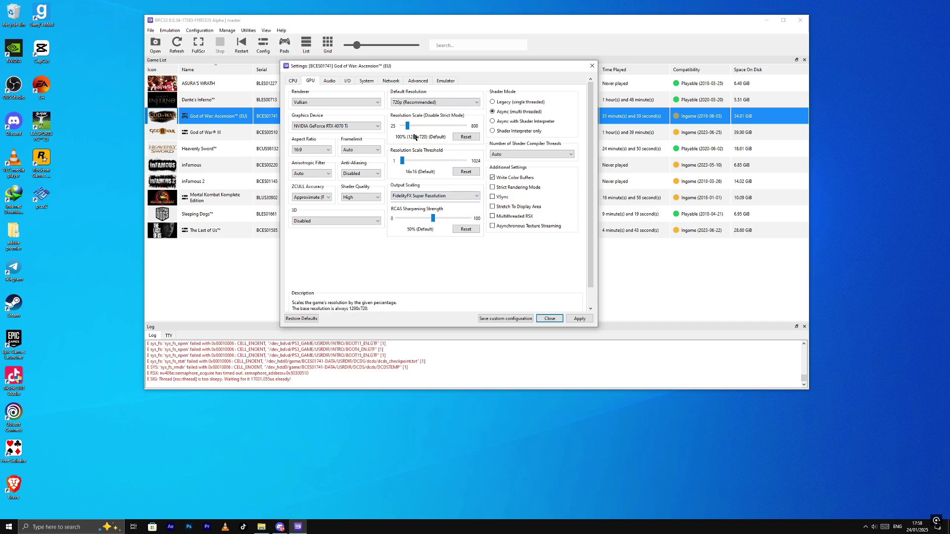
Set the VBlank frequency to 60 Hz in the game's advanced settings.
left_click(418, 81)
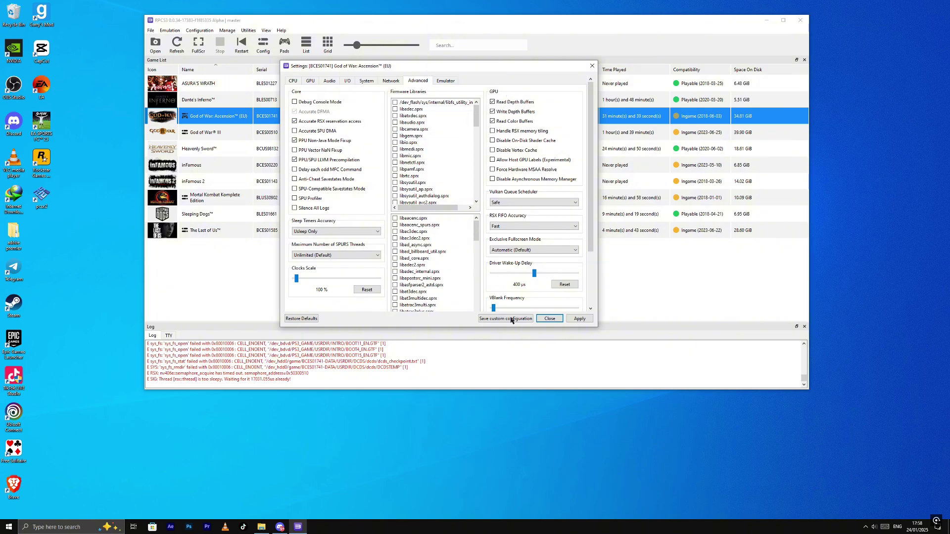
scroll(544, 286, "down", 1)
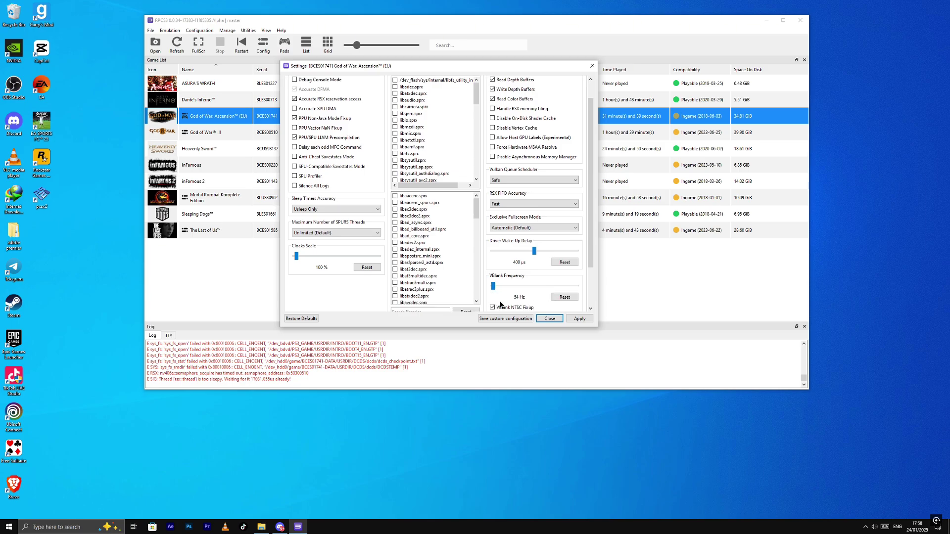
left_click_drag(493, 286, 494, 291)
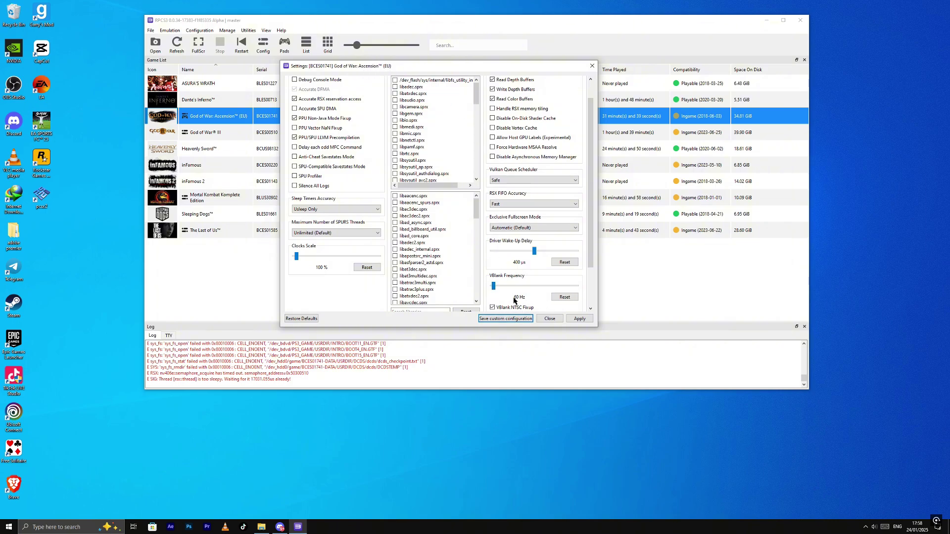
Review the game's emulator settings, apply the changes and save the custom configuration.
scroll(571, 86, "up", 2)
left_click(445, 80)
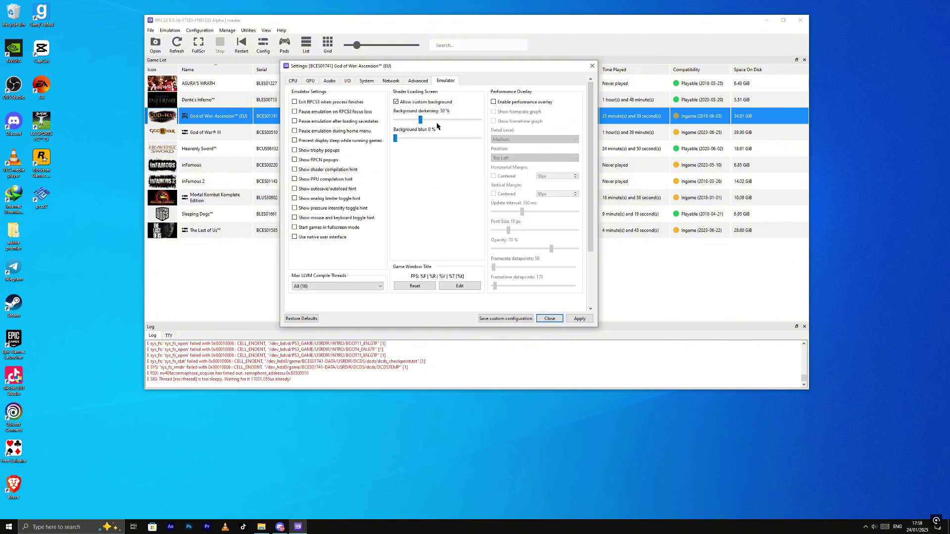
left_click(582, 318)
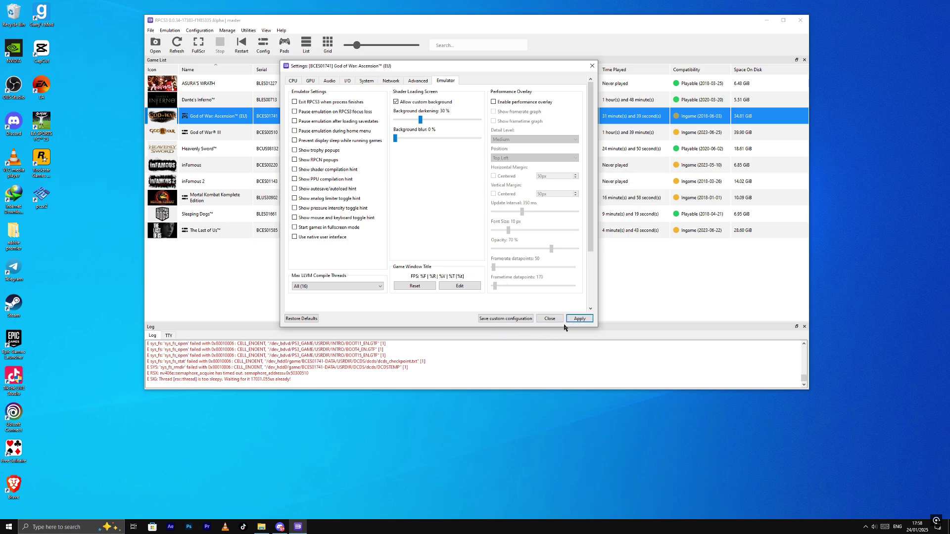
left_click(503, 319)
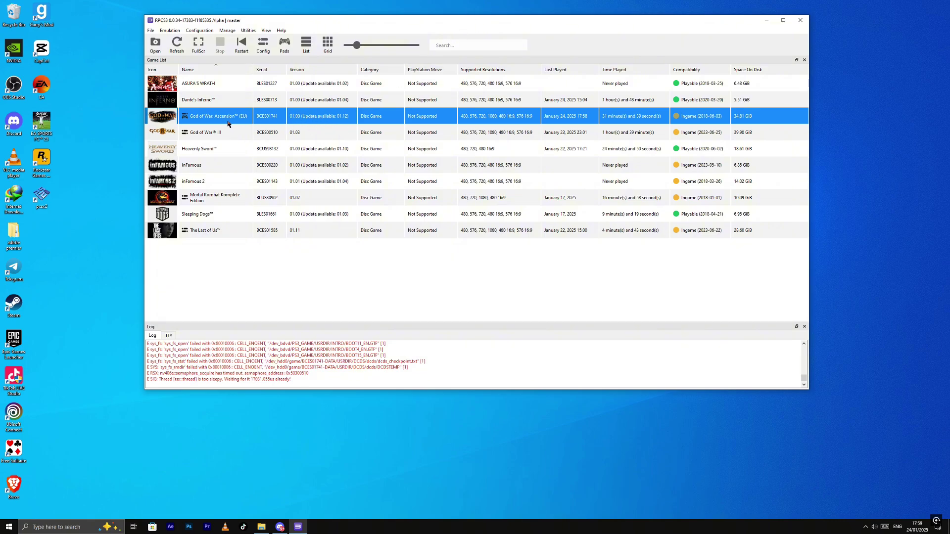
right_click(182, 117)
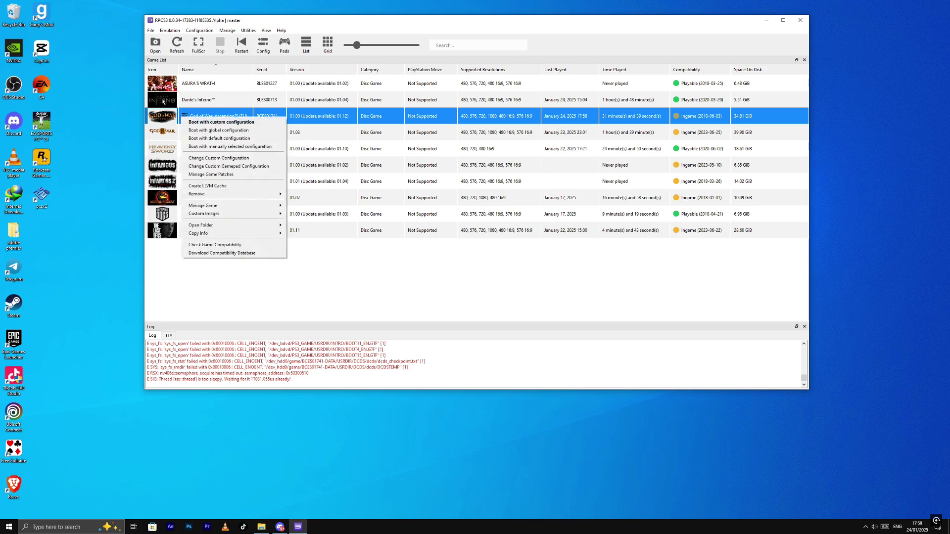
left_click(151, 31)
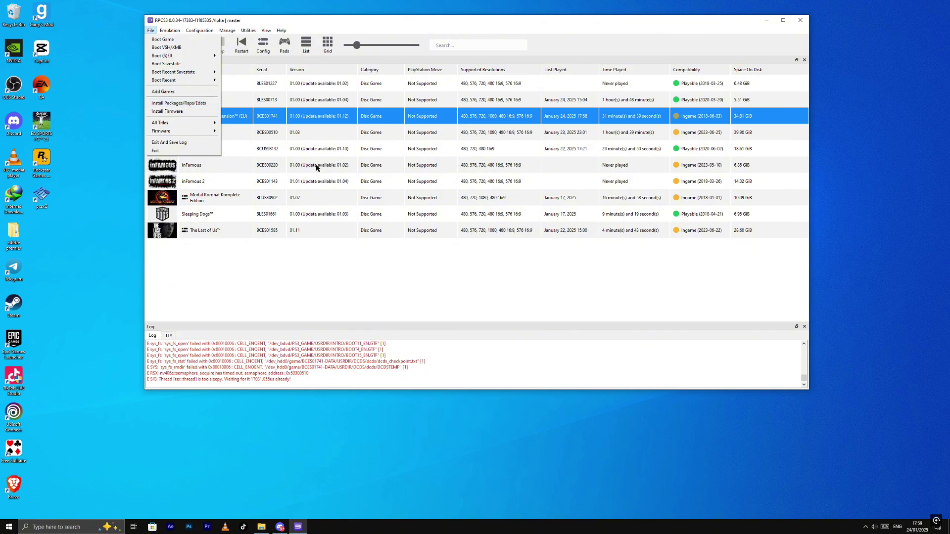
Switch to Discord, open the RPCS3 server's bot-spam channel and copy the command "!psn check update" from an earlier message.
left_click(280, 526)
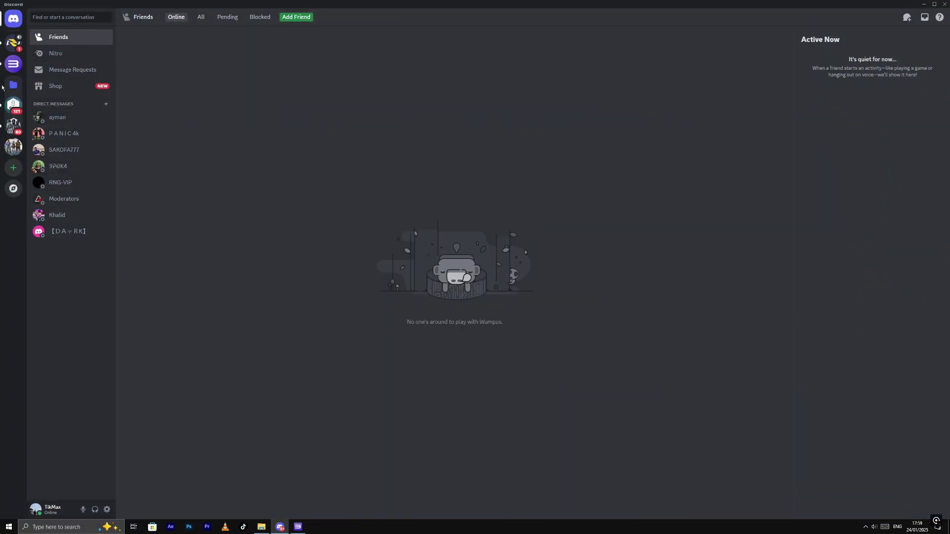
left_click(13, 64)
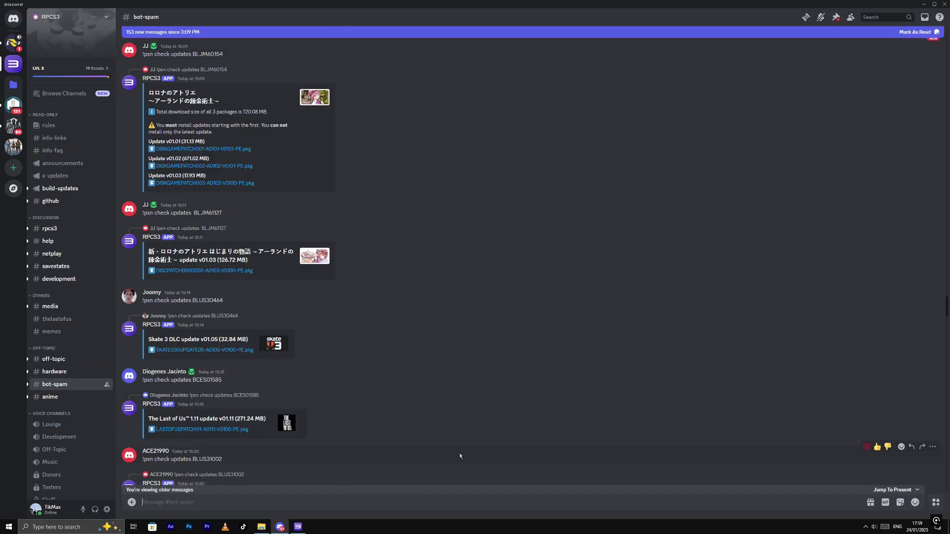
scroll(215, 475, "down", 3)
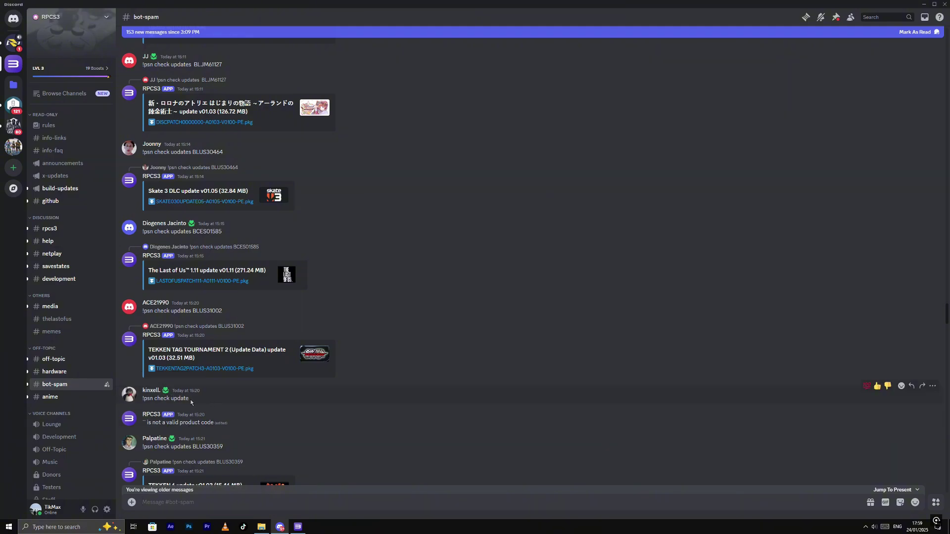
left_click_drag(191, 401, 146, 404)
key("ctrl+c")
right_click(146, 401)
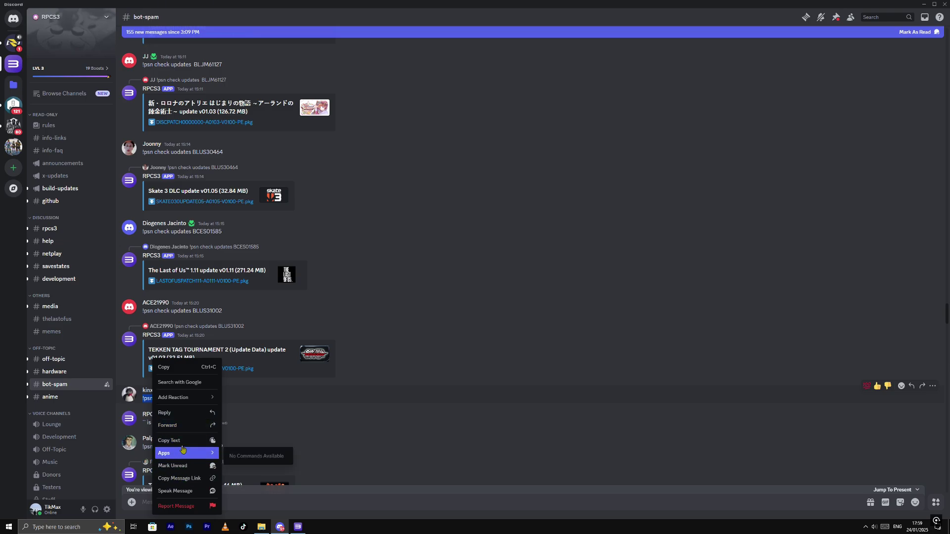
key("Escape")
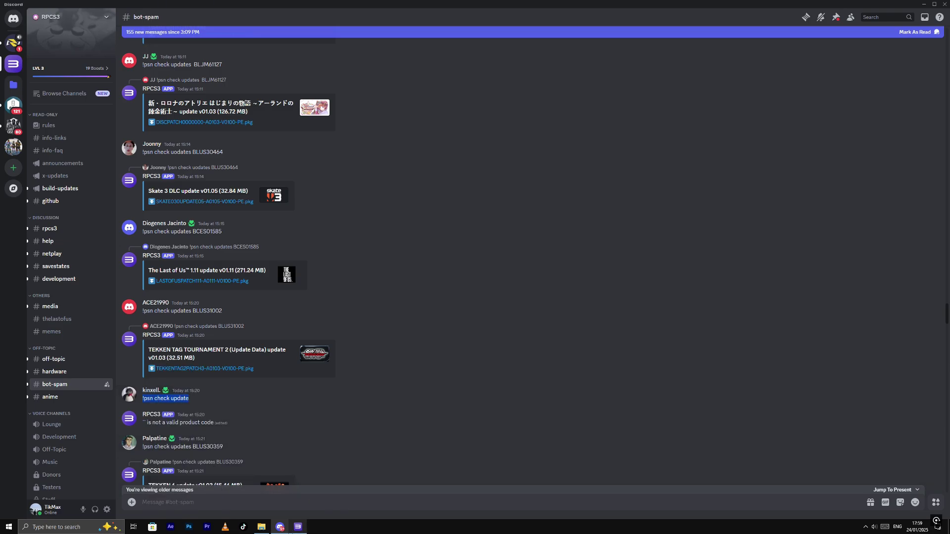
Paste the copied "!psn check update" command into the bot-spam message box without sending it.
left_click(298, 527)
left_click(270, 515)
right_click(271, 505)
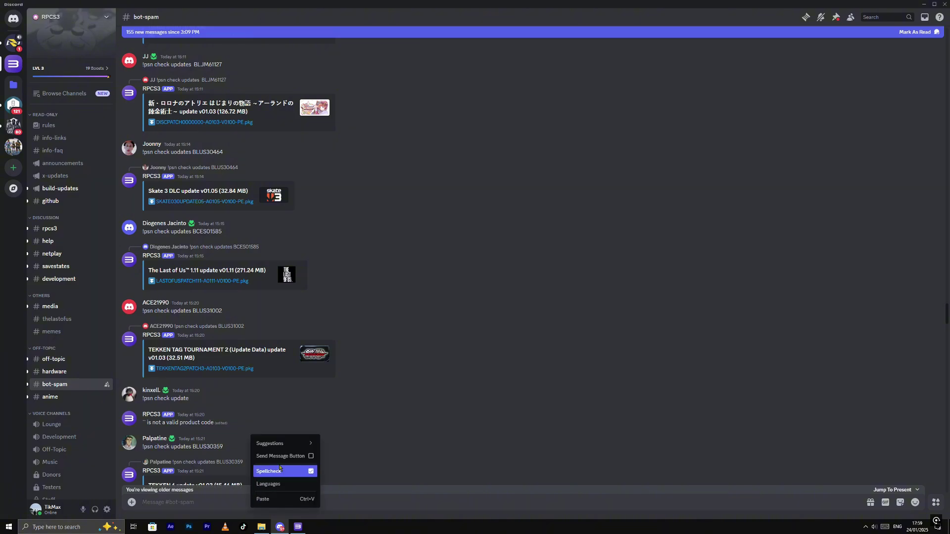
left_click(272, 497)
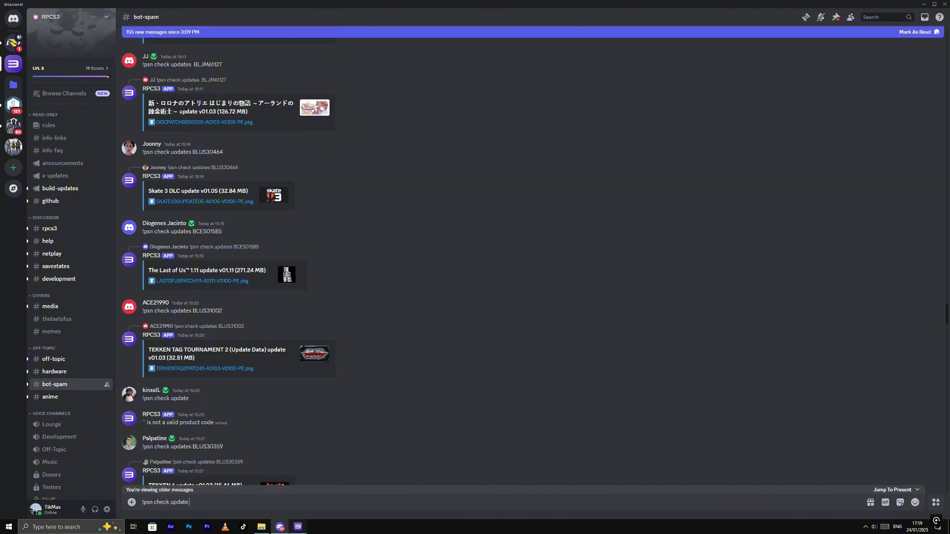
Copy the God of War: Ascension serial from RPCS3, append it to the Discord command and send "!psn check update BCES01741".
left_click(298, 526)
right_click(220, 119)
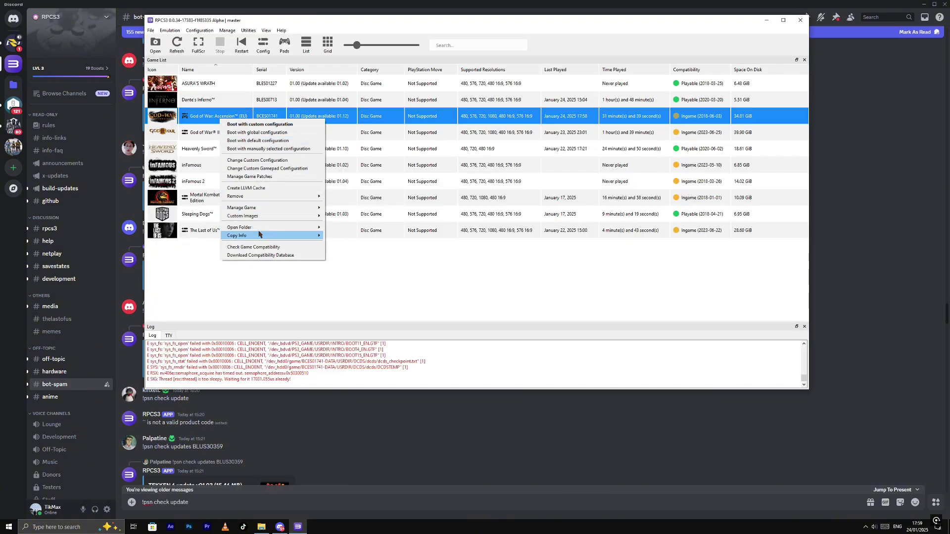
mouse_move(296, 237)
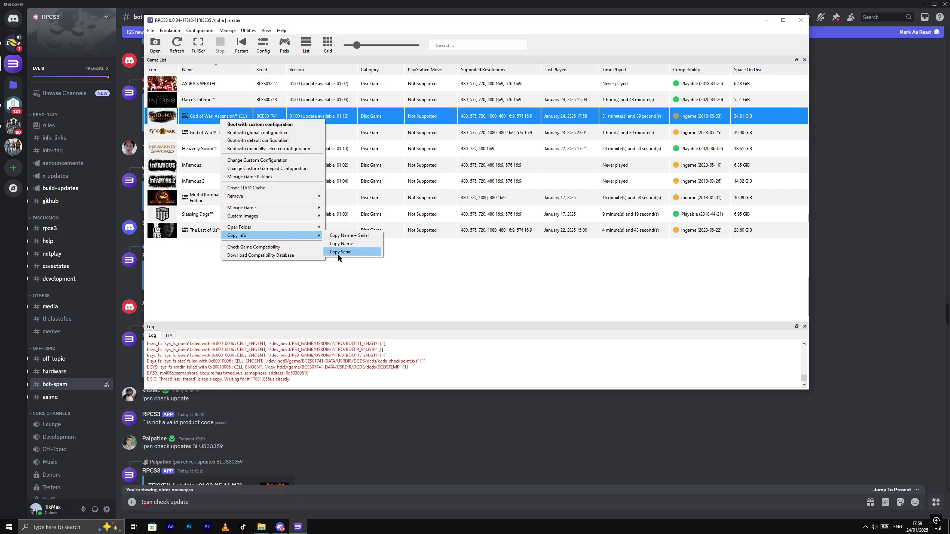
left_click(349, 253)
left_click(258, 502)
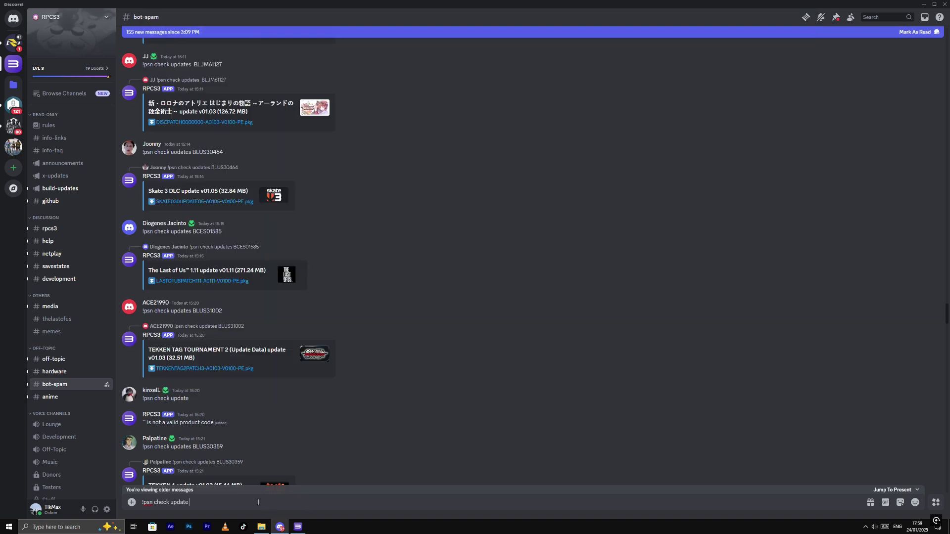
key("ctrl+v")
key("Return")
Go to the newest bot-spam messages and view the bot's update list for God of War: Ascension (EU).
scroll(321, 366, "down", 20)
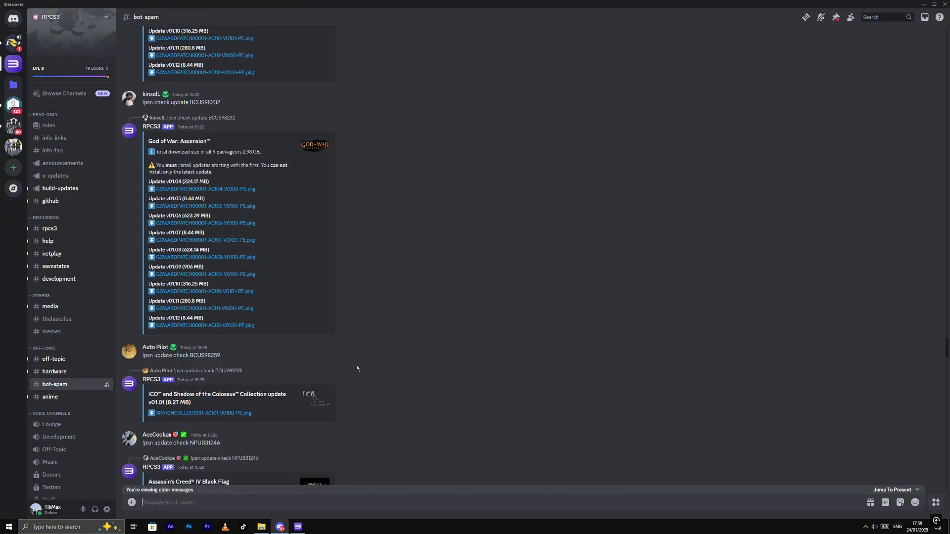
scroll(252, 304, "down", 15)
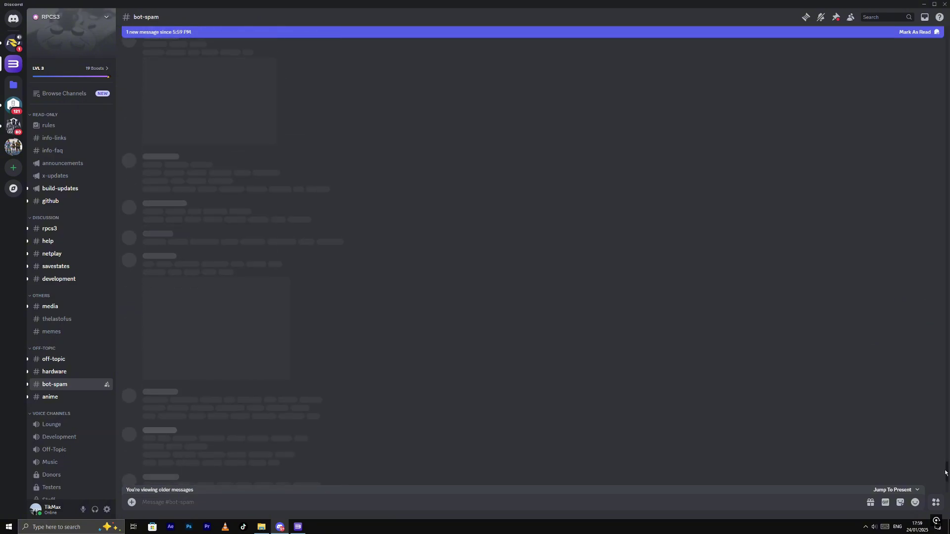
scroll(252, 304, "down", 20)
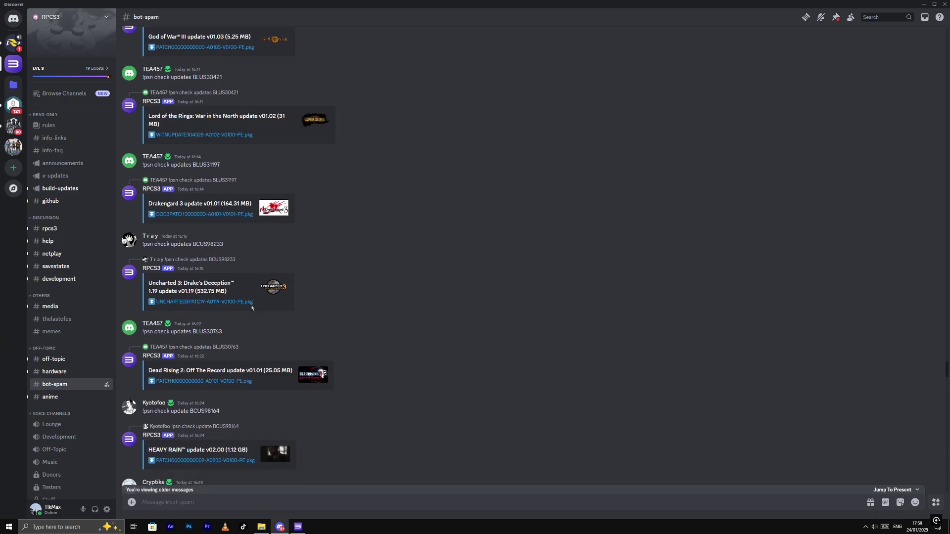
scroll(253, 317, "down", 20)
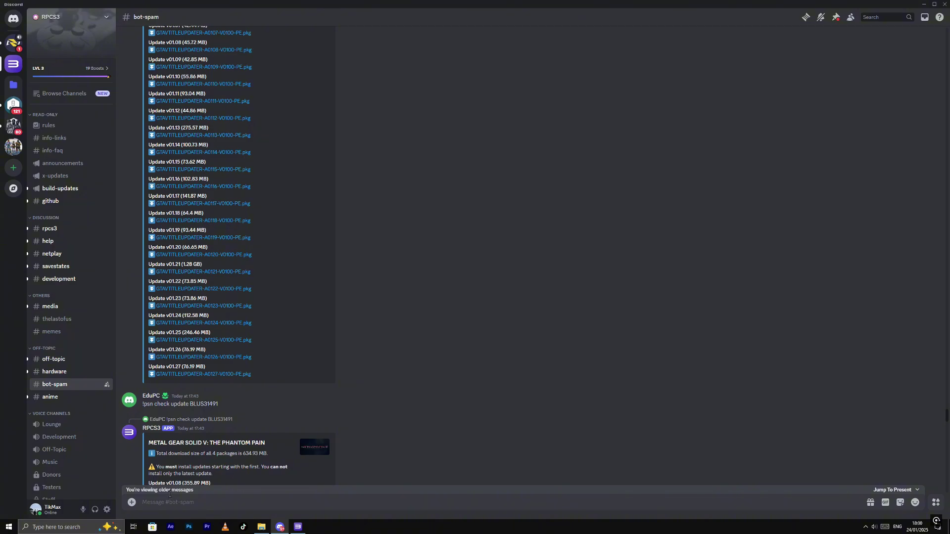
scroll(645, 377, "down", 10)
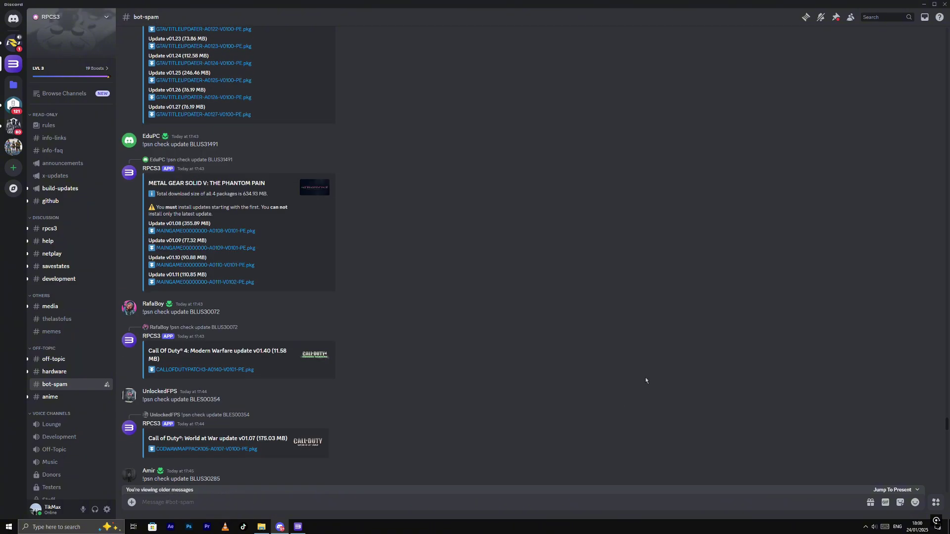
left_click(905, 491)
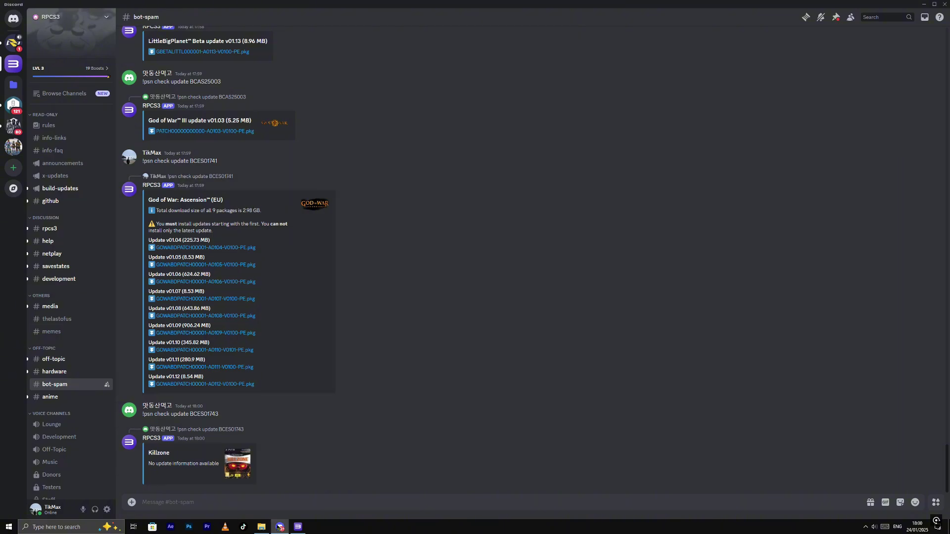
Clear the Discord and RPCS3 windows off the desktop and open the Upate folder to view the PKG update files.
mouse_move(281, 527)
left_click(257, 510)
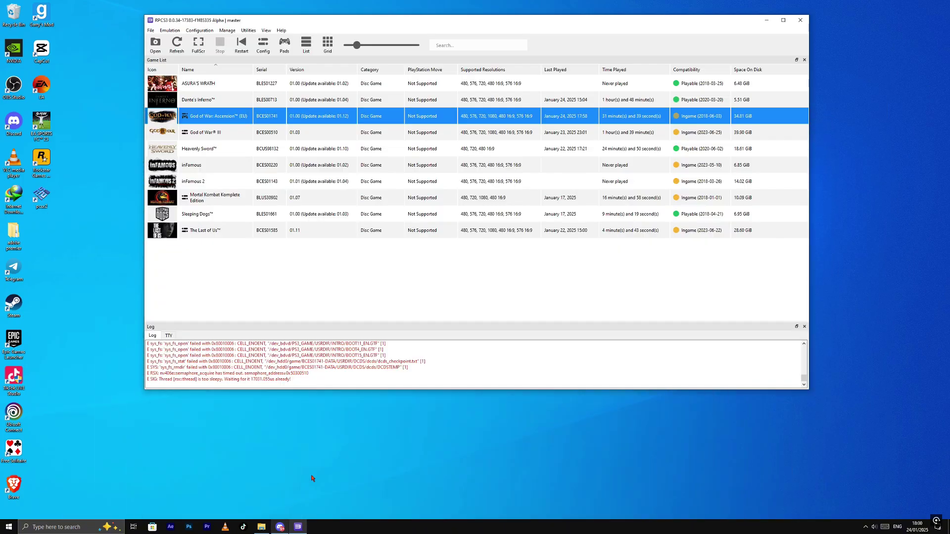
left_click(766, 20)
left_click_drag(263, 230, 319, 158)
double_click(320, 159)
left_click_drag(625, 253, 575, 152)
left_click(636, 234)
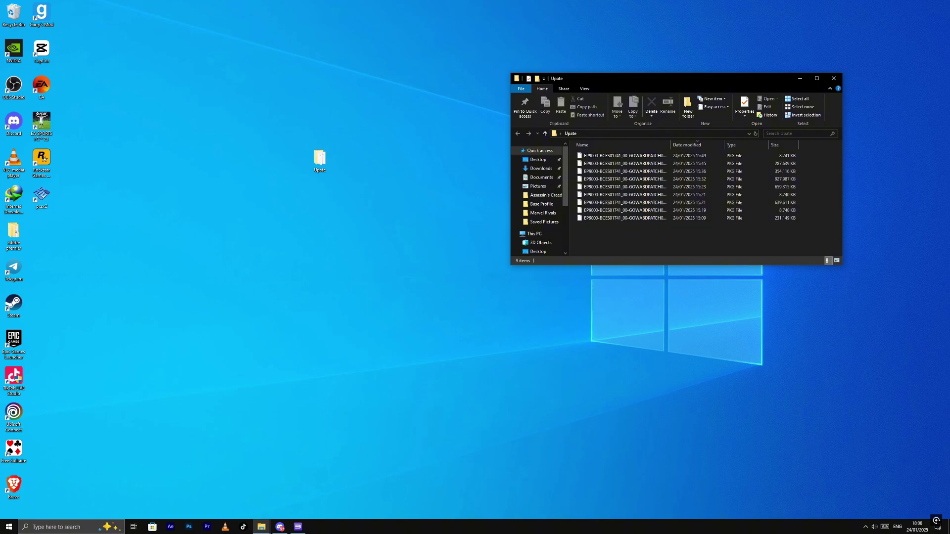
left_click(297, 526)
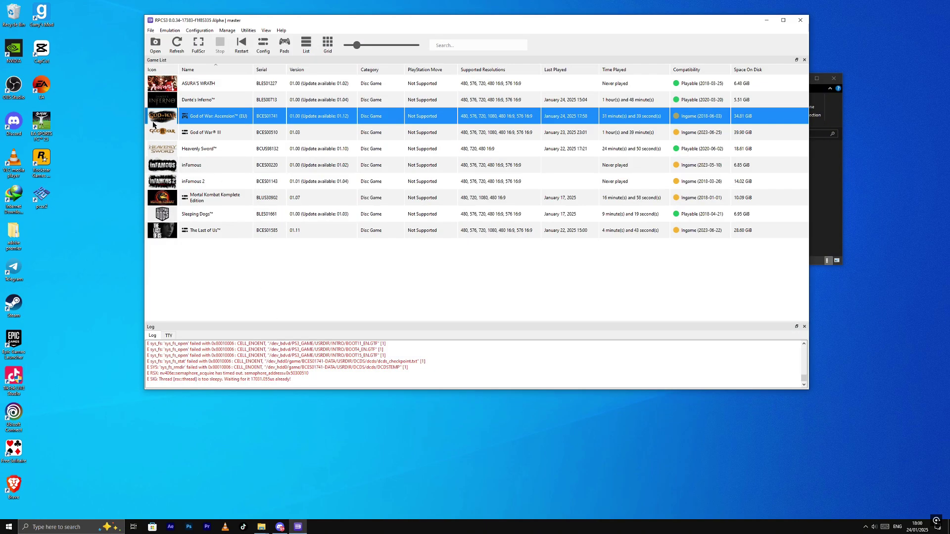
left_click(150, 30)
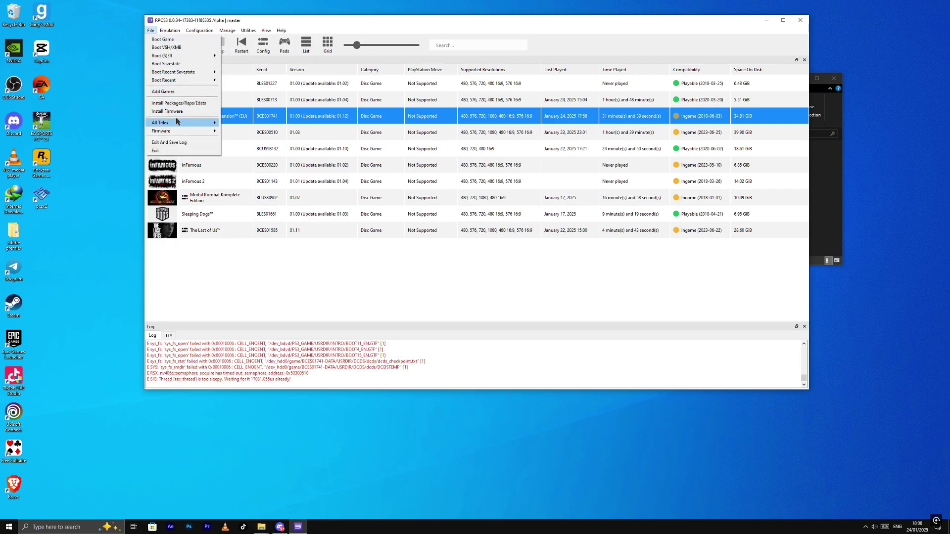
left_click(187, 104)
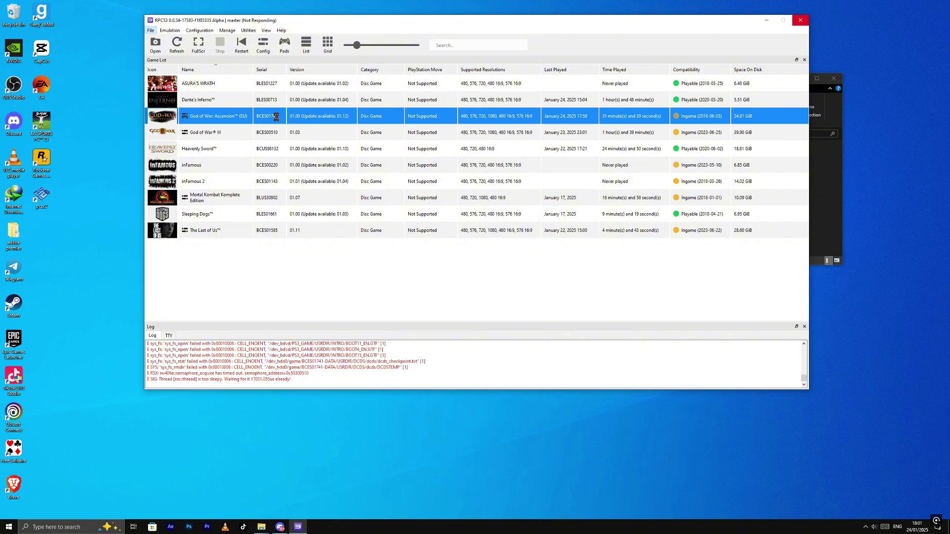
left_click(802, 22)
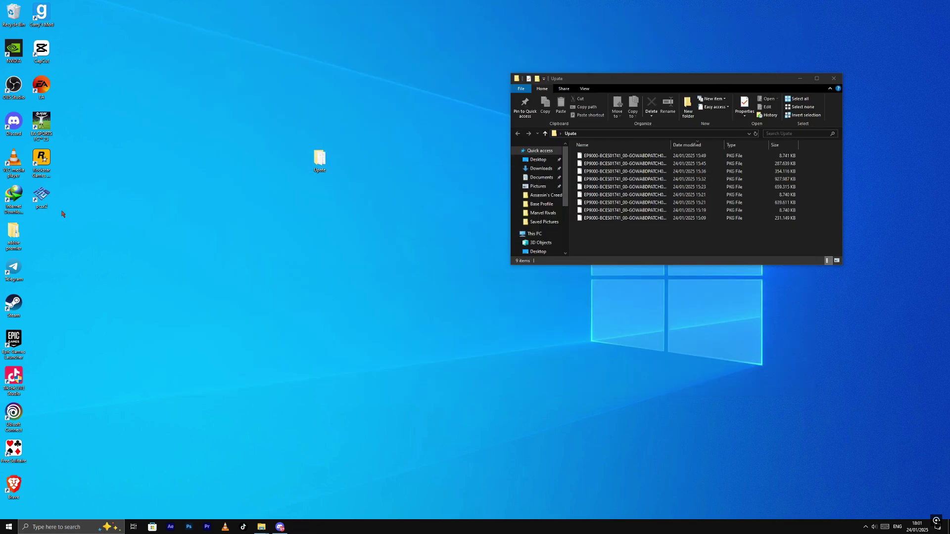
Relaunch RPCS3 from its rpcs3-v0.0.34-17169 folder inside ps3 games on drive D and minimize the folder window.
mouse_move(261, 527)
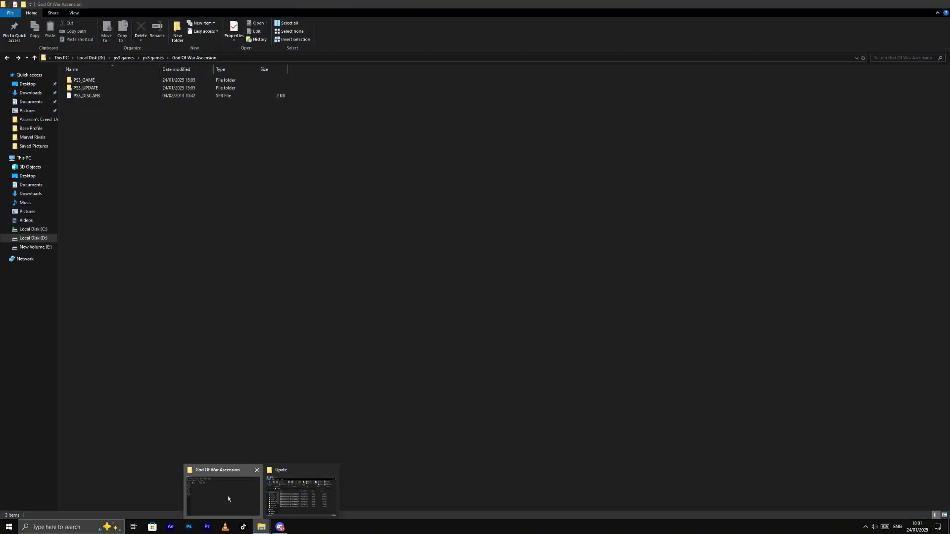
left_click(226, 495)
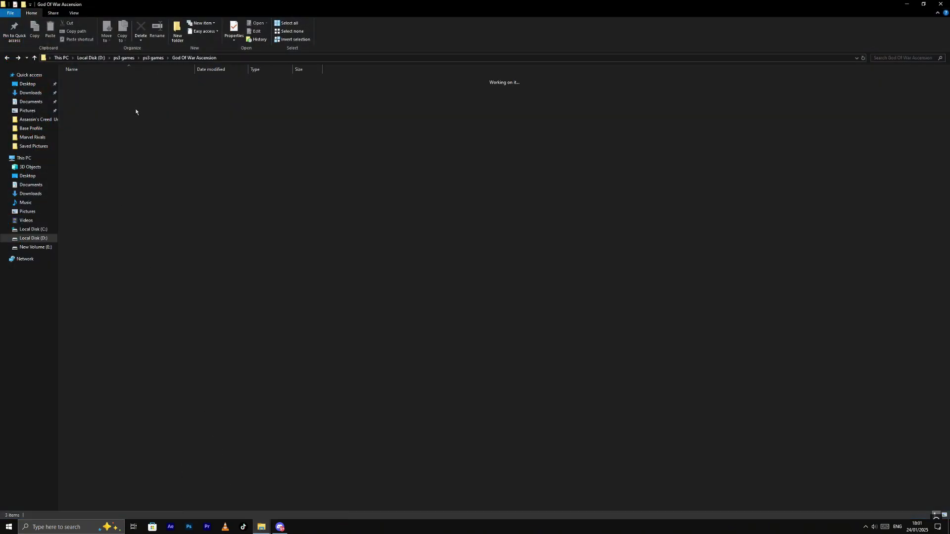
key("alt+Up")
key("alt+Up")
double_click(109, 88)
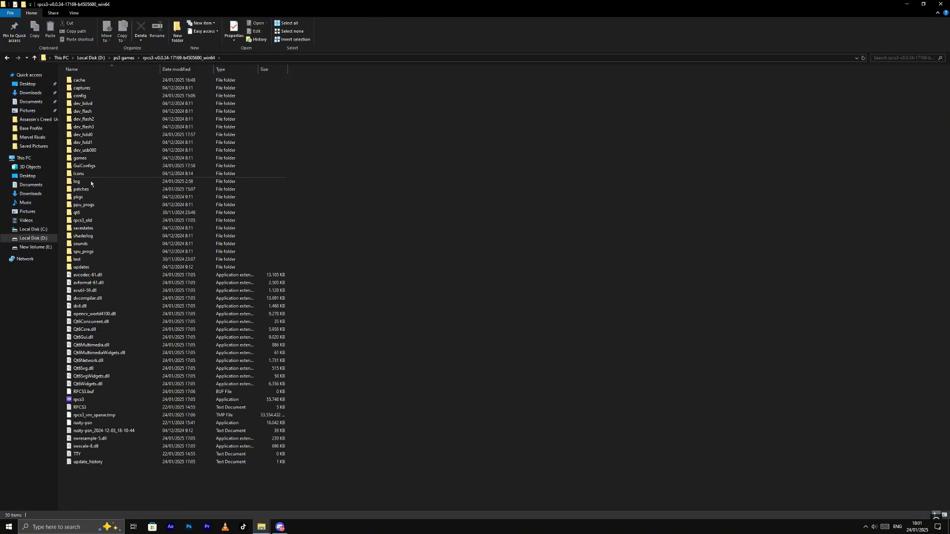
double_click(82, 399)
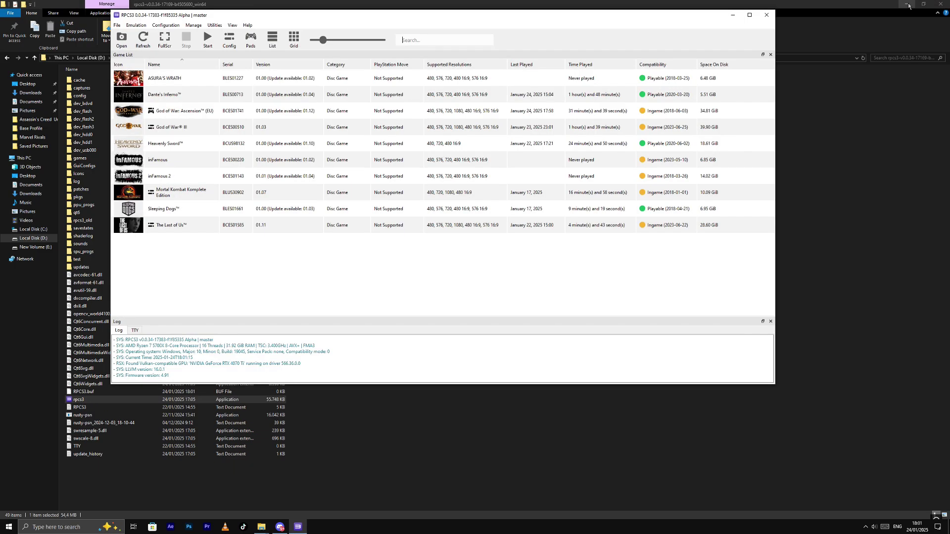
left_click(907, 5)
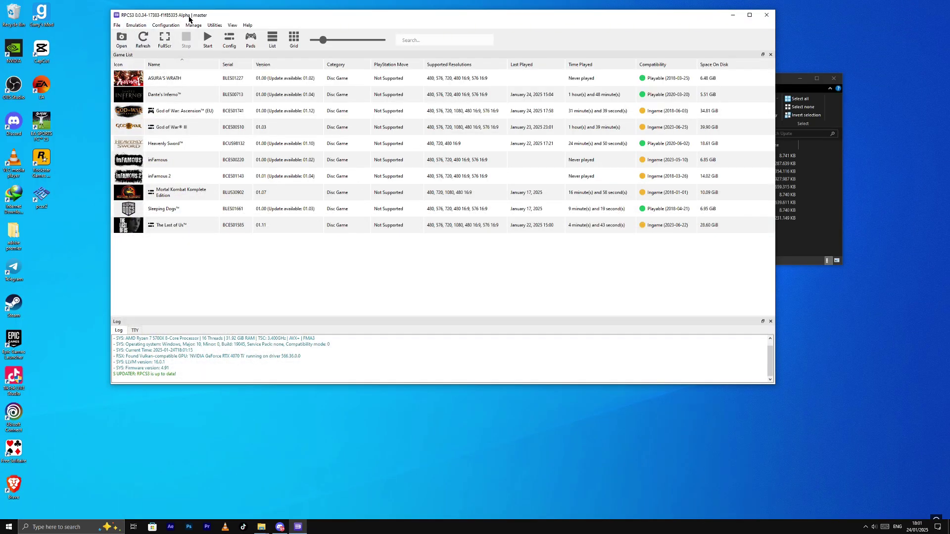
Start a package installation in RPCS3 and browse to the Upate folder on the Desktop.
left_click(117, 25)
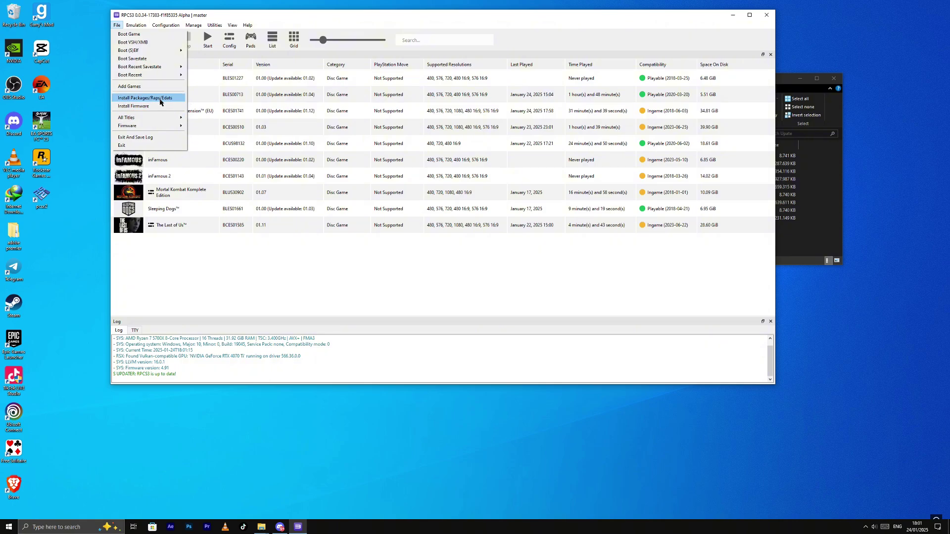
left_click(160, 101)
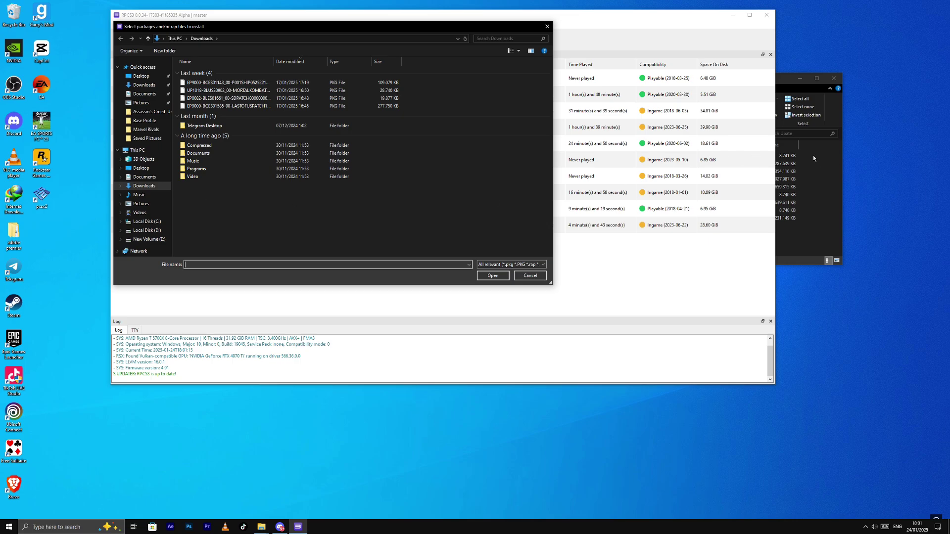
left_click(141, 168)
double_click(193, 79)
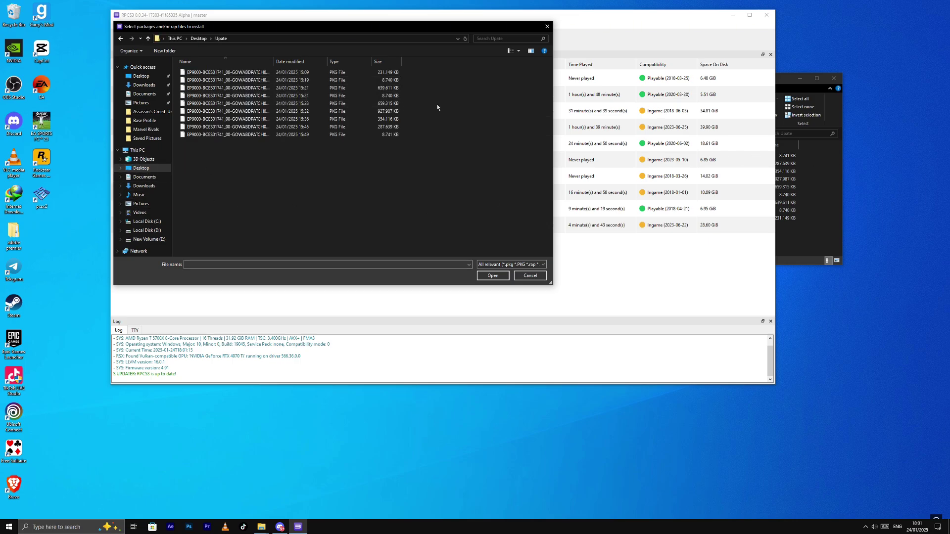
Compare the order of the PKG files in the Upate folder with the bot's God of War: Ascension update list in Discord.
left_click(784, 79)
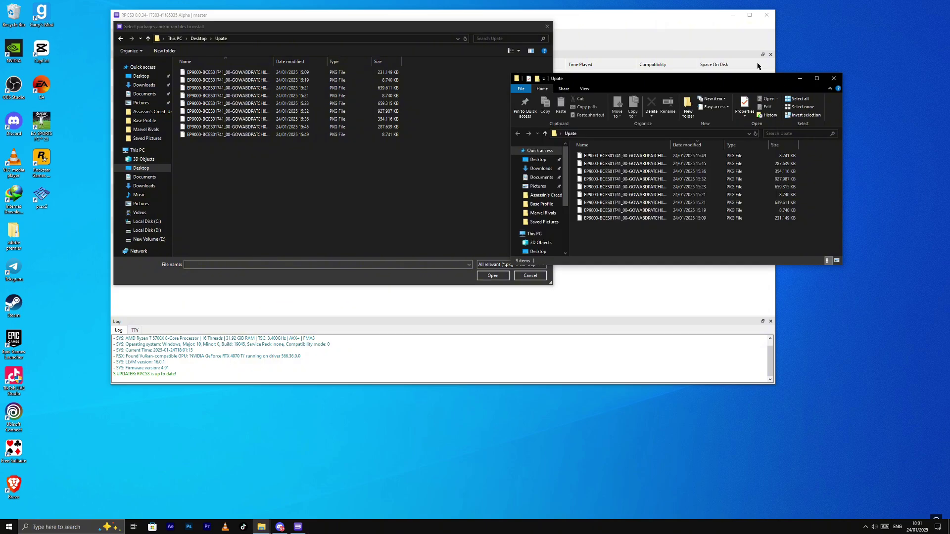
left_click_drag(692, 86, 764, 46)
left_click(278, 527)
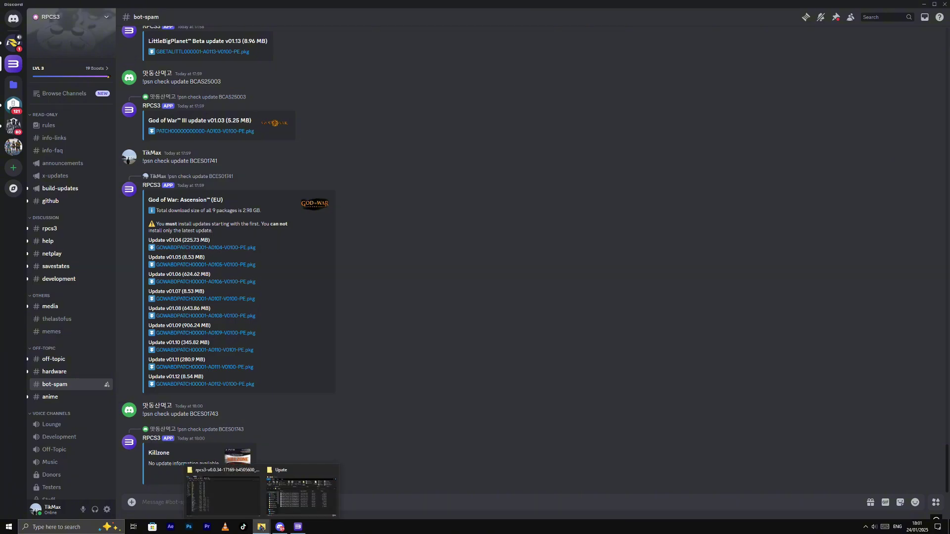
left_click(295, 525)
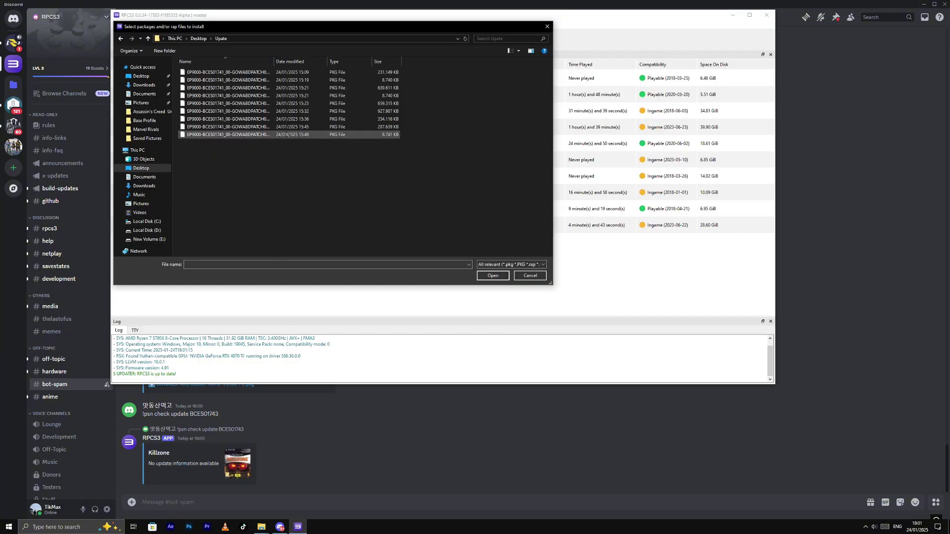
left_click(315, 444)
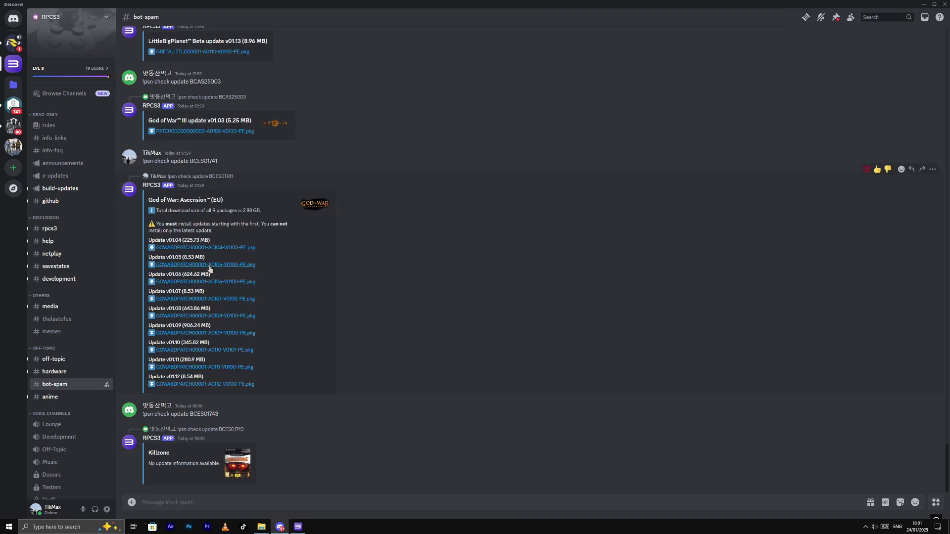
left_click(298, 495)
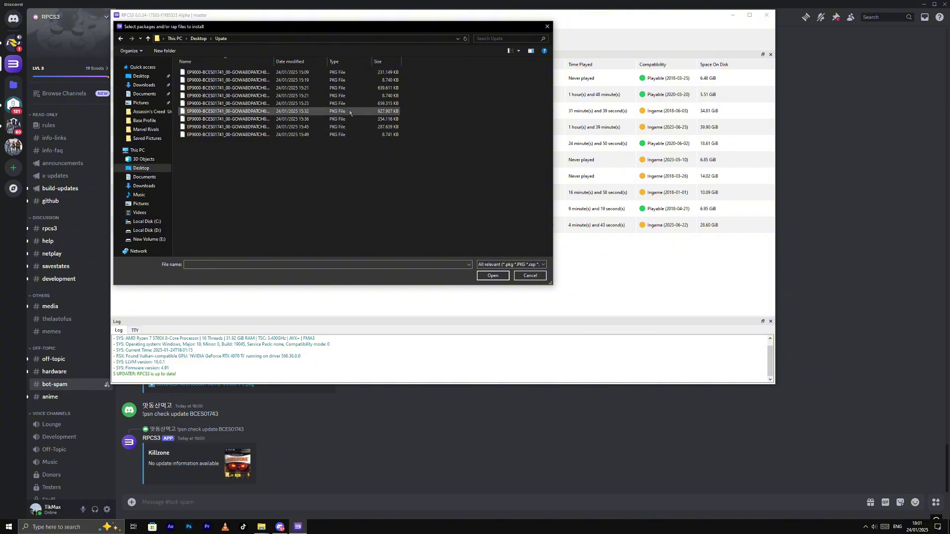
key("alt+Tab")
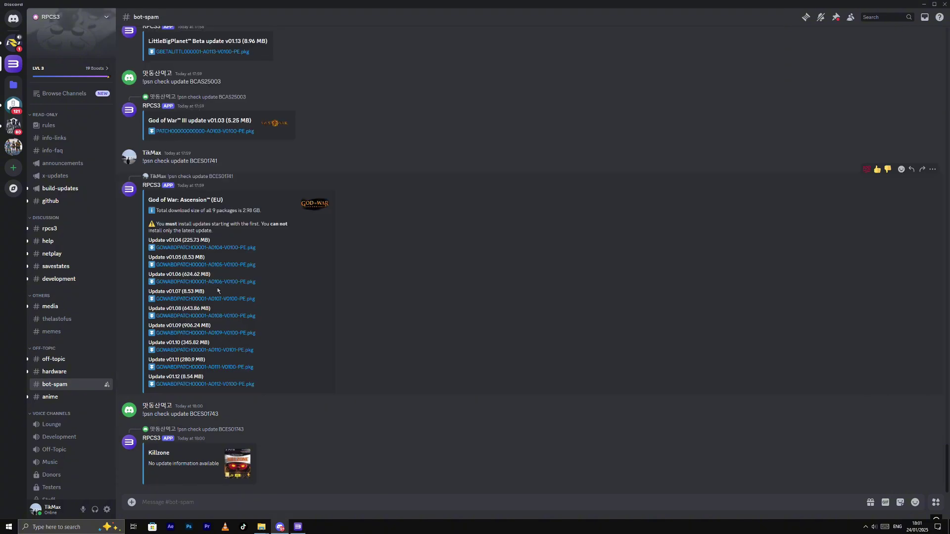
left_click(297, 527)
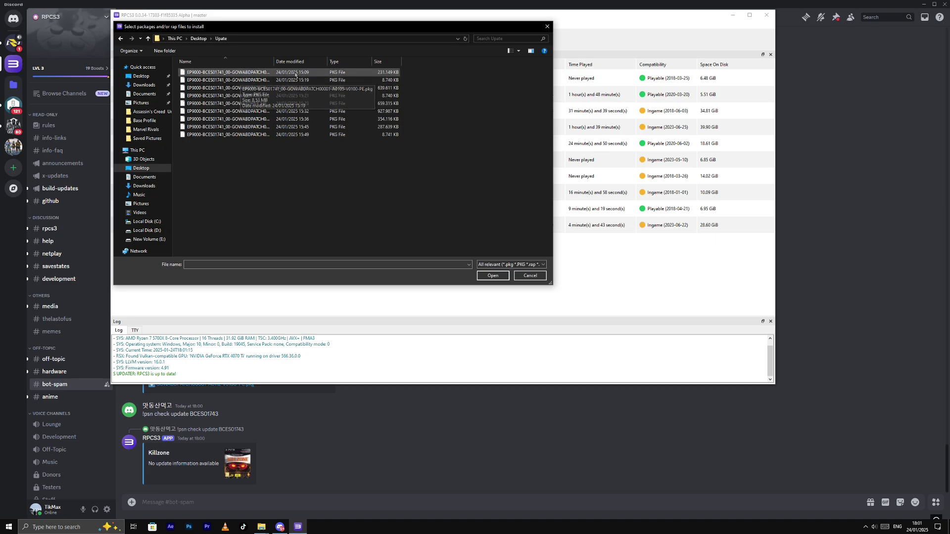
Install the God of War: Ascension update packages in order, from version 01.04 through version 01.12.
double_click(256, 75)
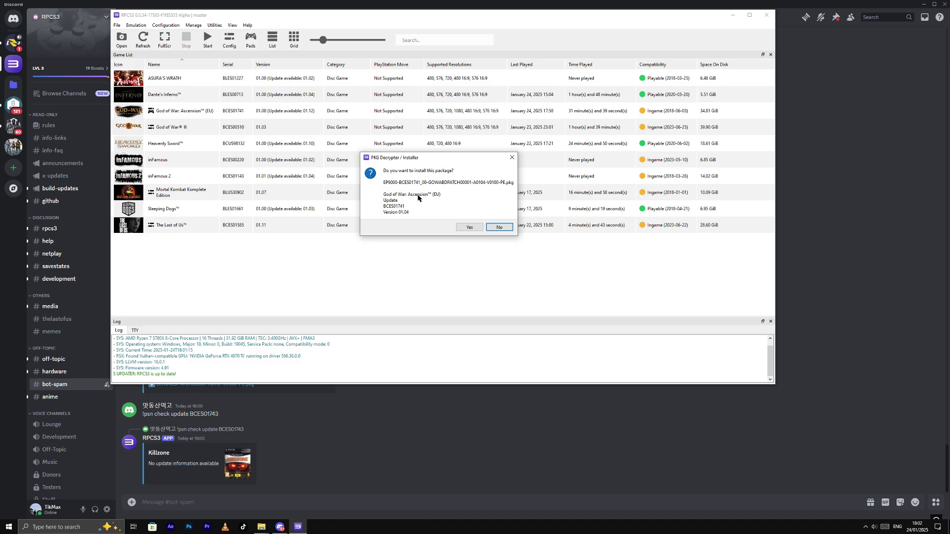
left_click(467, 228)
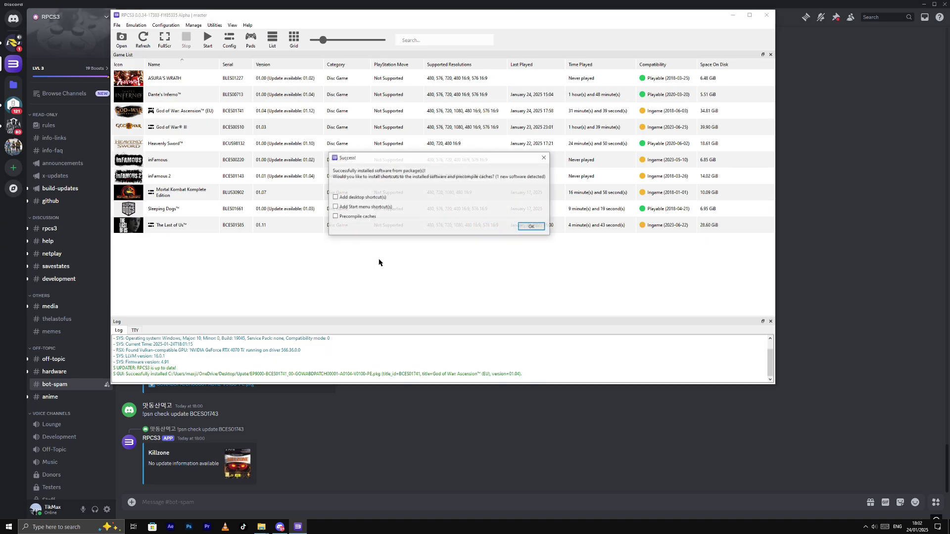
left_click(533, 226)
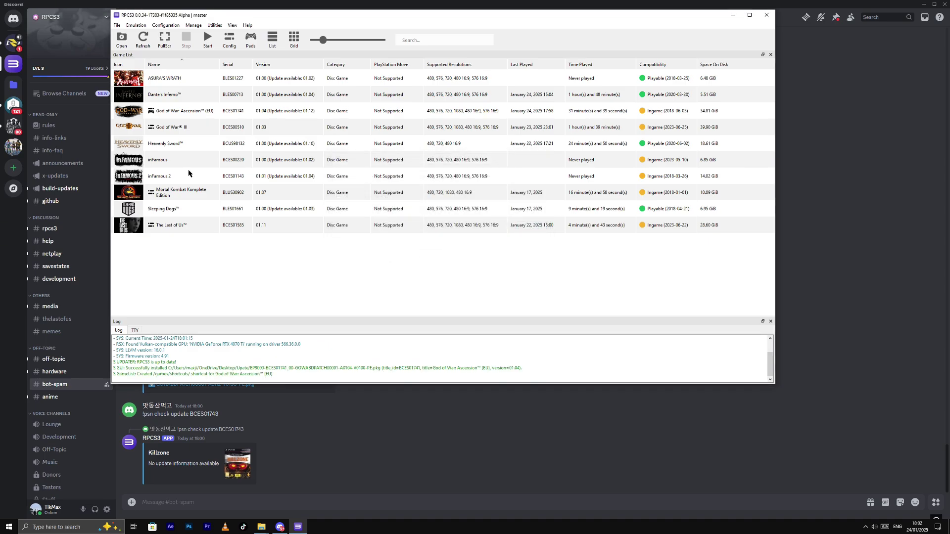
left_click(117, 25)
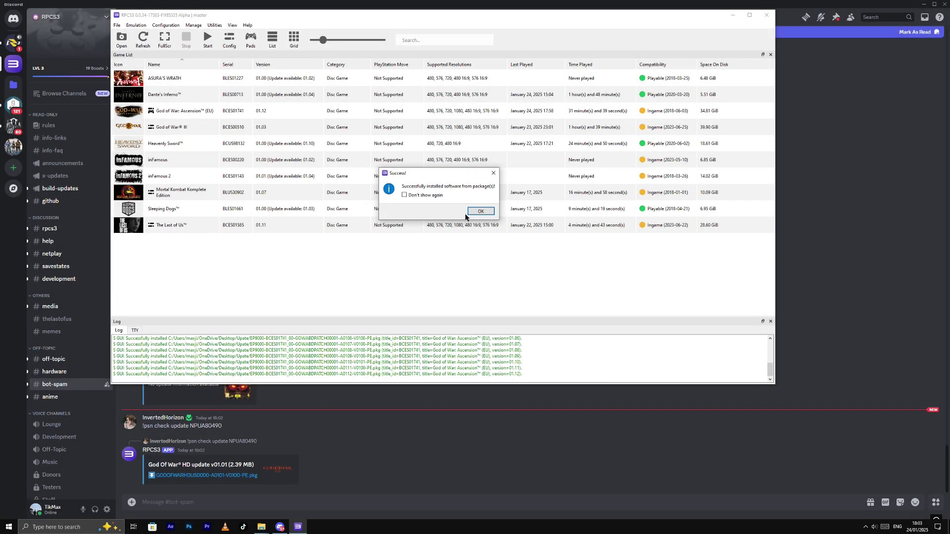
left_click(474, 211)
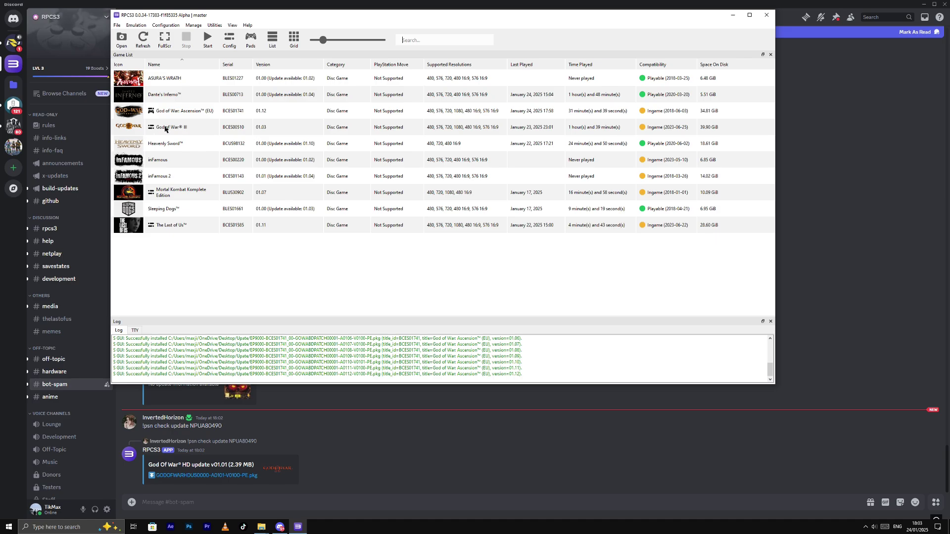
Open the game patches for God of War: Ascension (EU) and reposition the Patch Manager window over the game list.
right_click(196, 112)
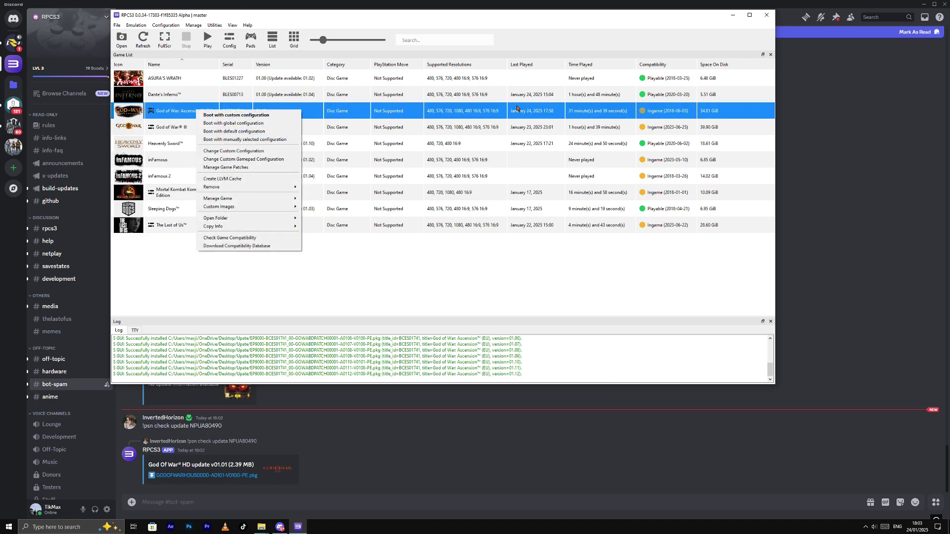
left_click(161, 42)
right_click(168, 112)
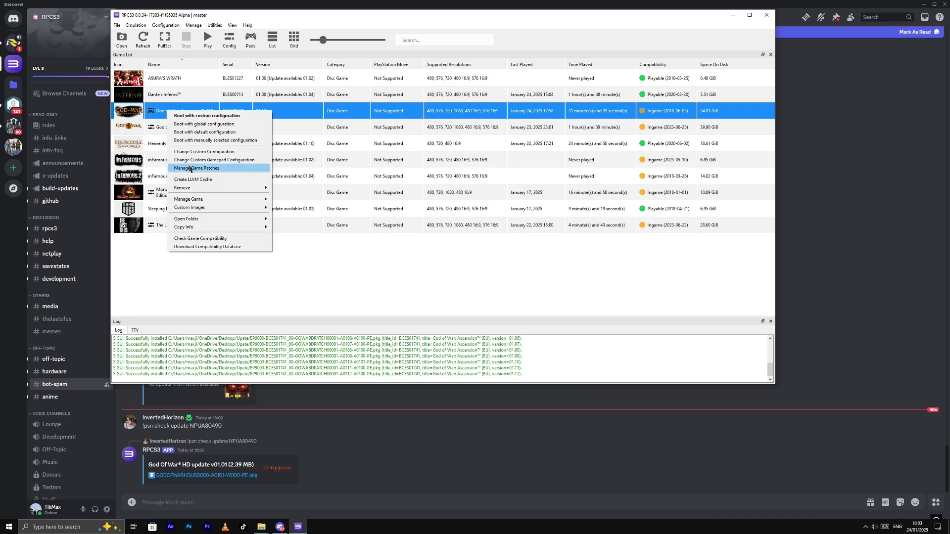
left_click(218, 169)
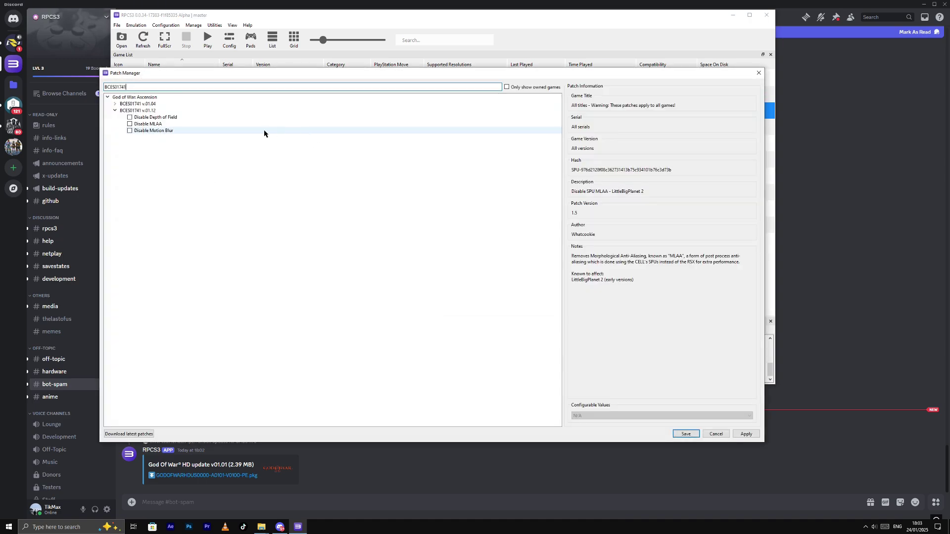
left_click_drag(222, 76, 330, 60)
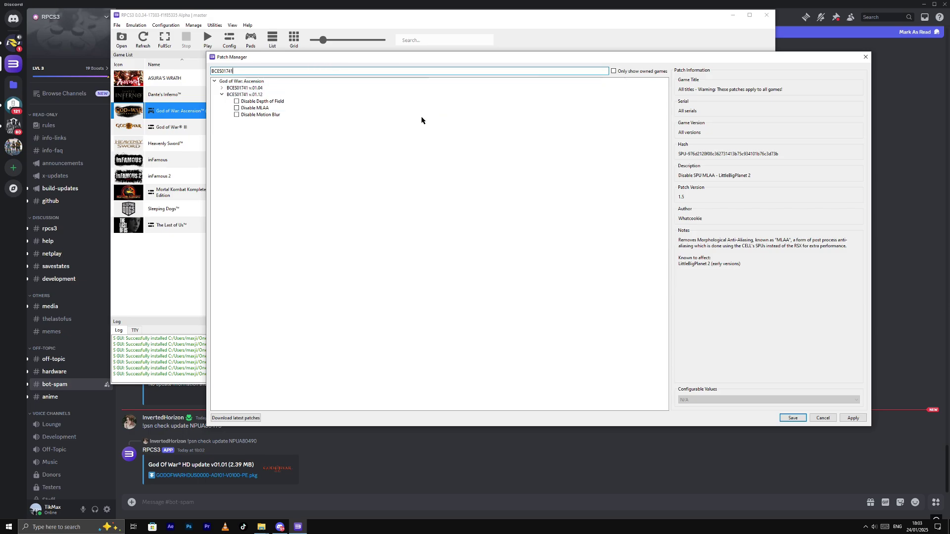
left_click_drag(430, 60, 356, 163)
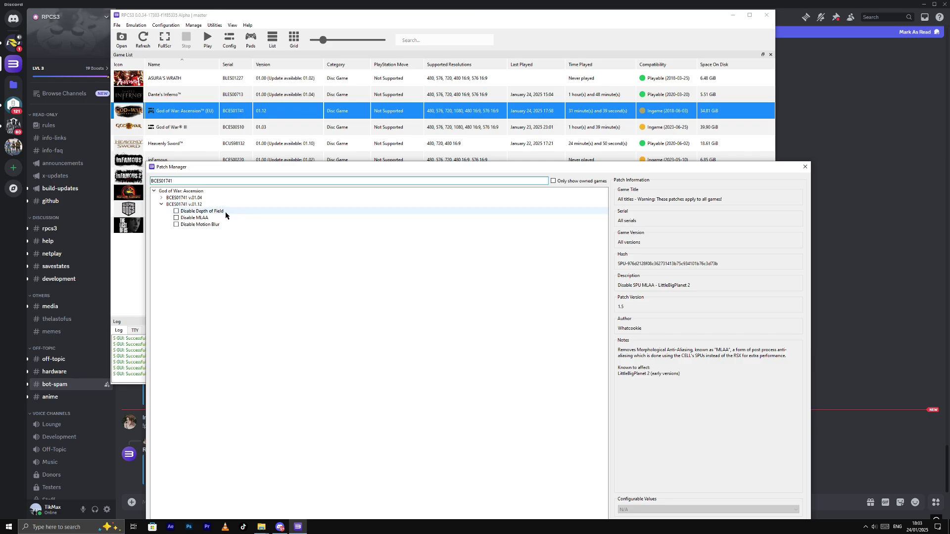
left_click_drag(267, 168, 255, 96)
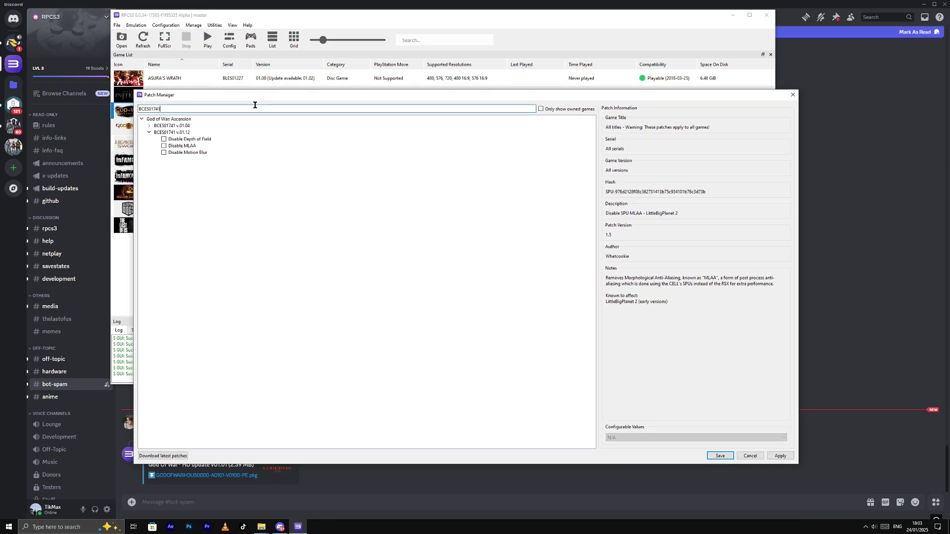
Enable the Disable Depth of Field, Disable MLAA and Disable Motion Blur patches under BCES01741 v.01.12.
left_click(164, 152)
left_click(164, 139)
left_click(171, 132)
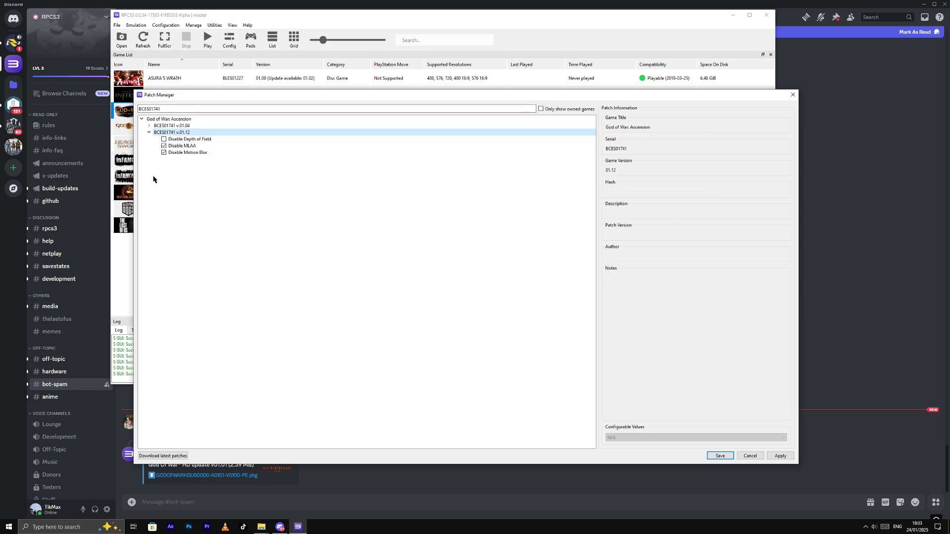
left_click(163, 145)
left_click(150, 133)
Review the patches under BCES01741 v.01.04, then apply and save the patch selection.
left_click(149, 126)
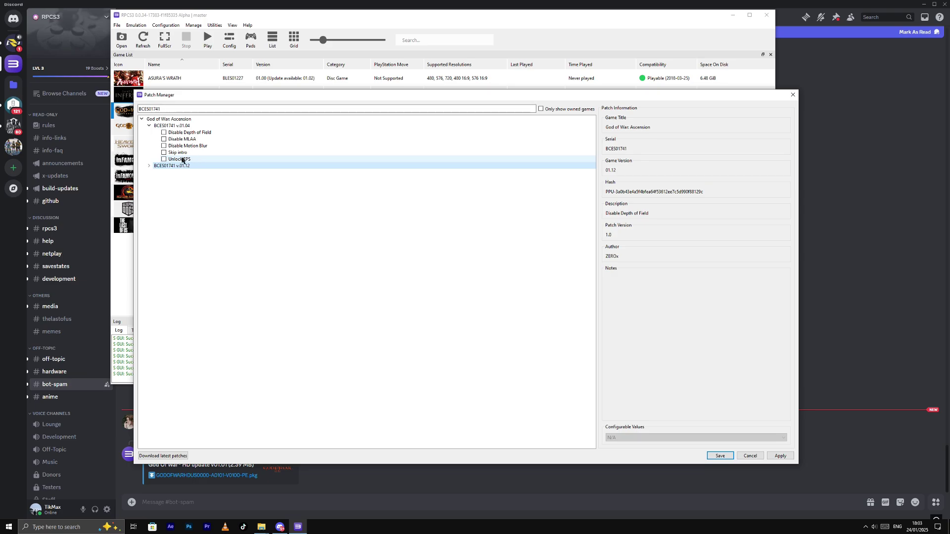
left_click(157, 133)
left_click(149, 126)
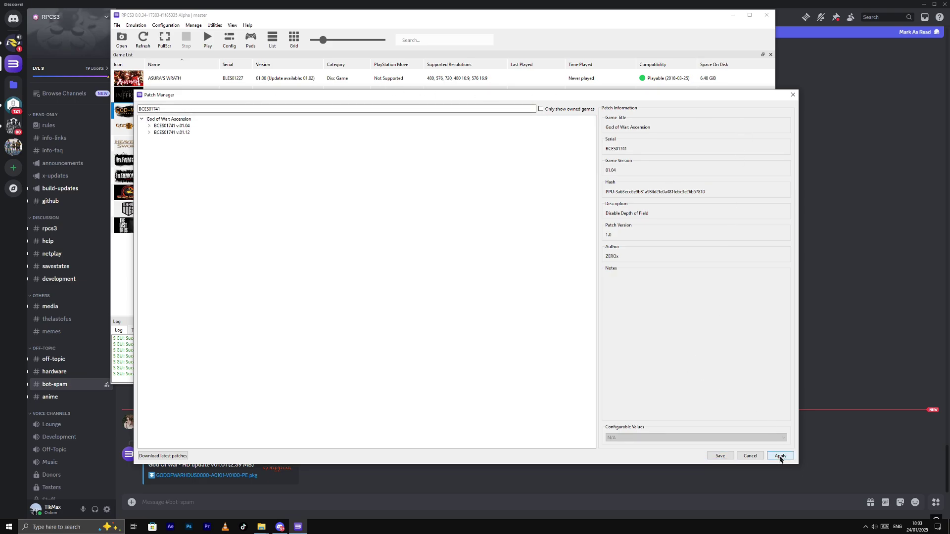
left_click(721, 457)
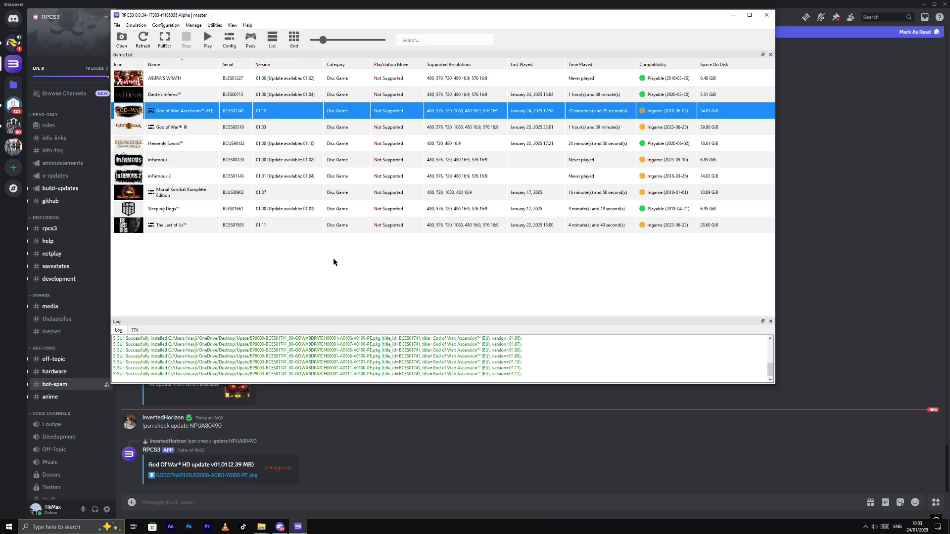
Boot God of War: Ascension (EU) with its custom configuration.
right_click(193, 114)
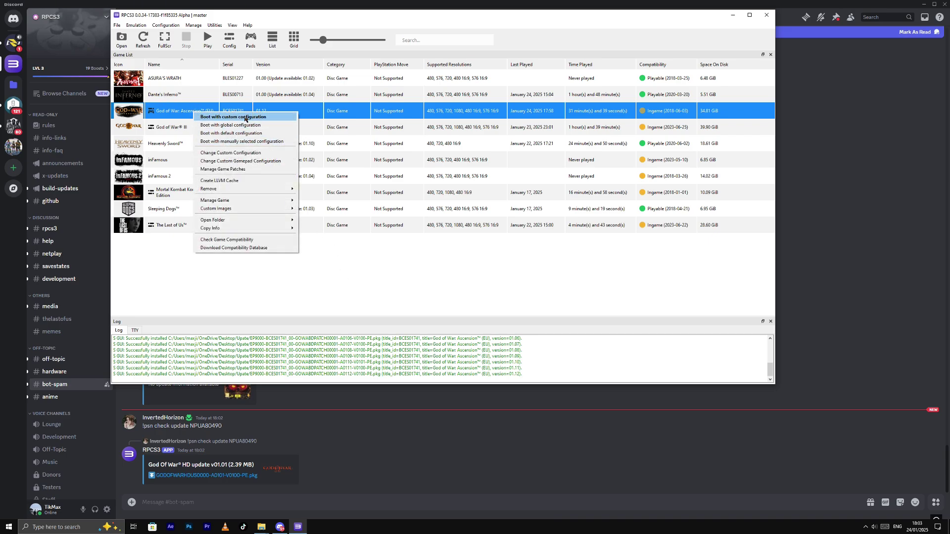
left_click(285, 118)
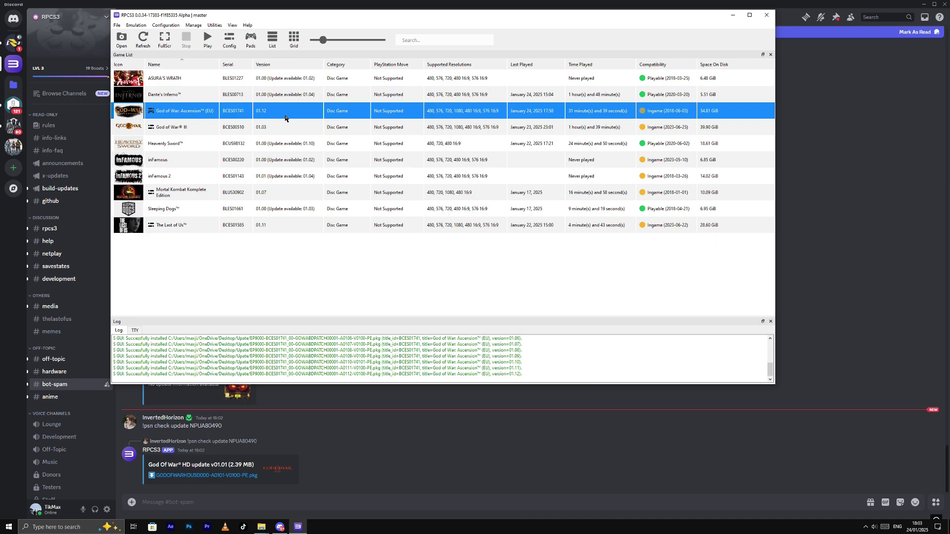